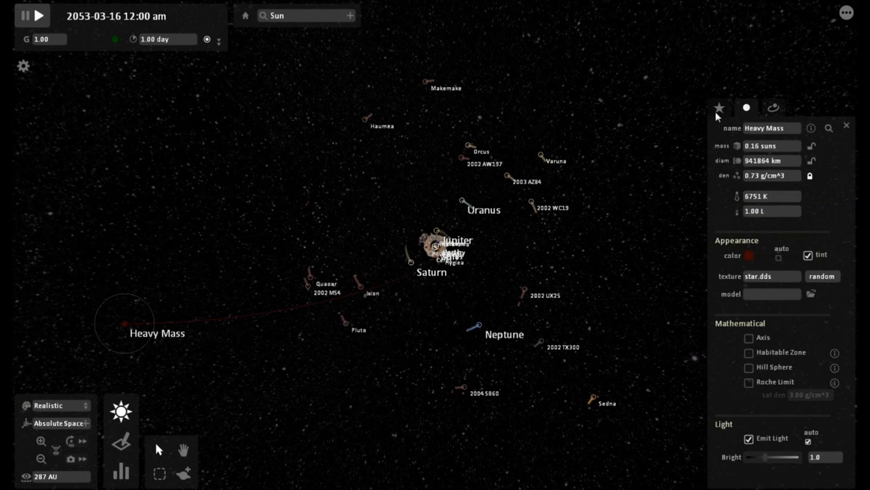
# - Show Heavy Mass's orbit data: orbiting the Sun at 59.8 AU with eccentricity 0.98
pyautogui.click(773, 110)
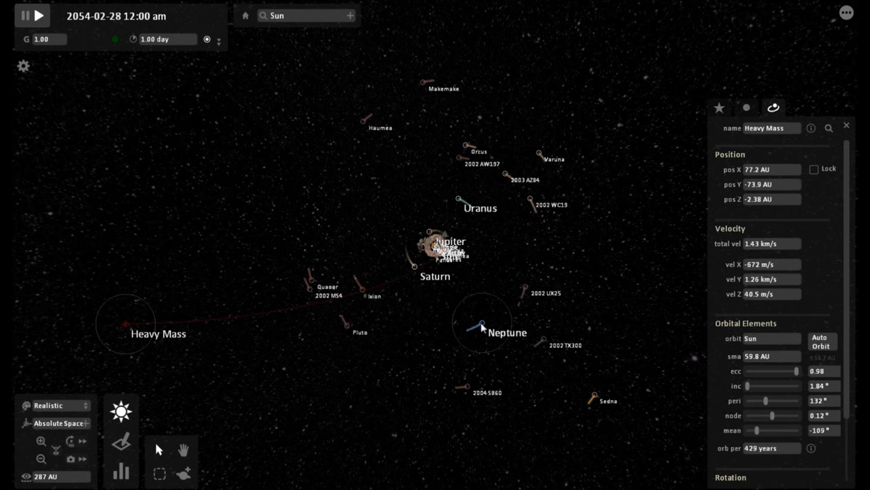
pyautogui.scroll(10, 481, 322)
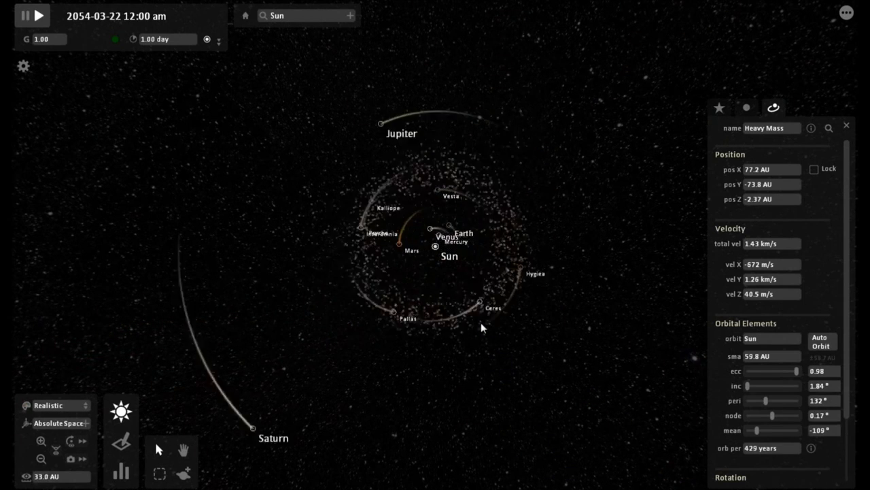
pyautogui.scroll(4, 481, 322)
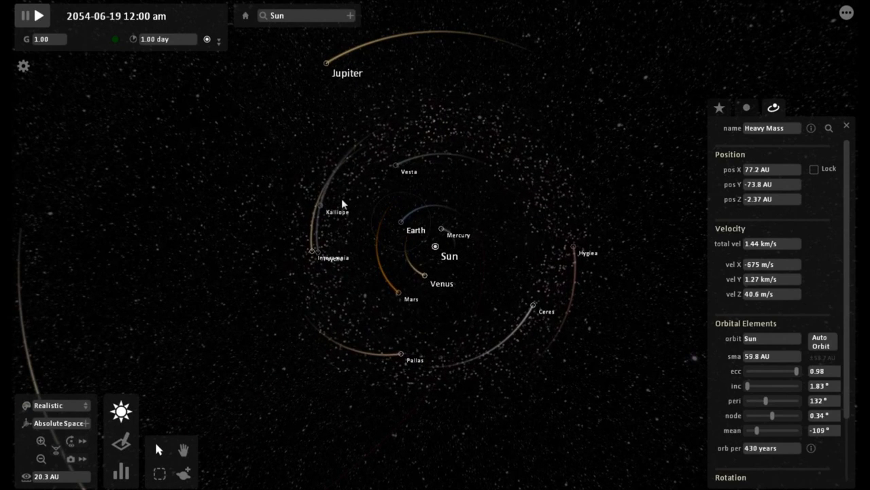
pyautogui.scroll(2, 373, 233)
pyautogui.scroll(3, 374, 230)
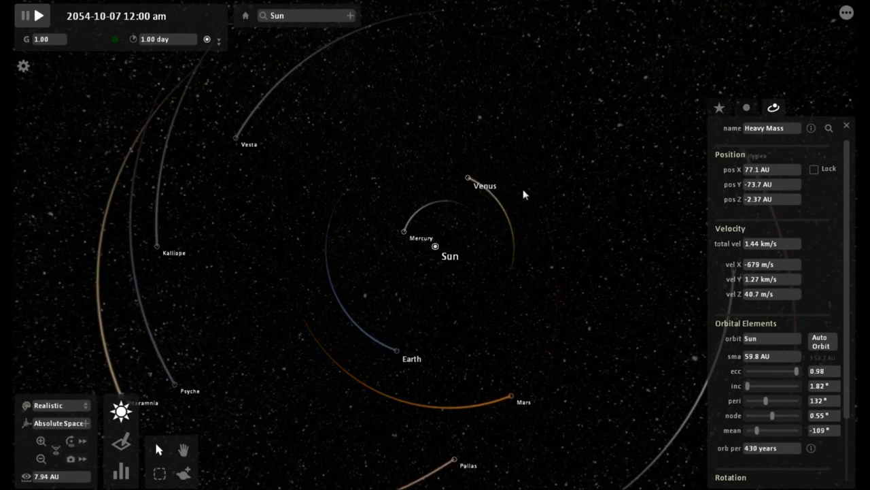
pyautogui.scroll(-3, 584, 286)
pyautogui.scroll(-5, 586, 288)
pyautogui.scroll(-2, 586, 288)
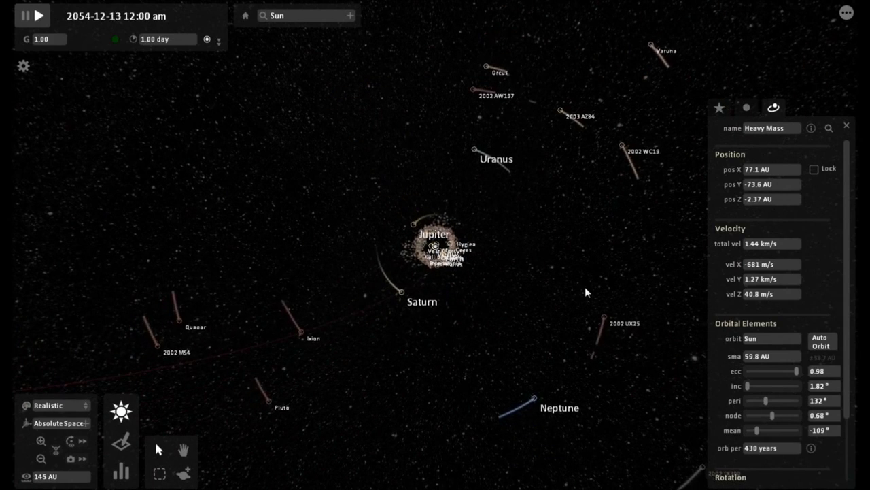
pyautogui.scroll(-2, 585, 286)
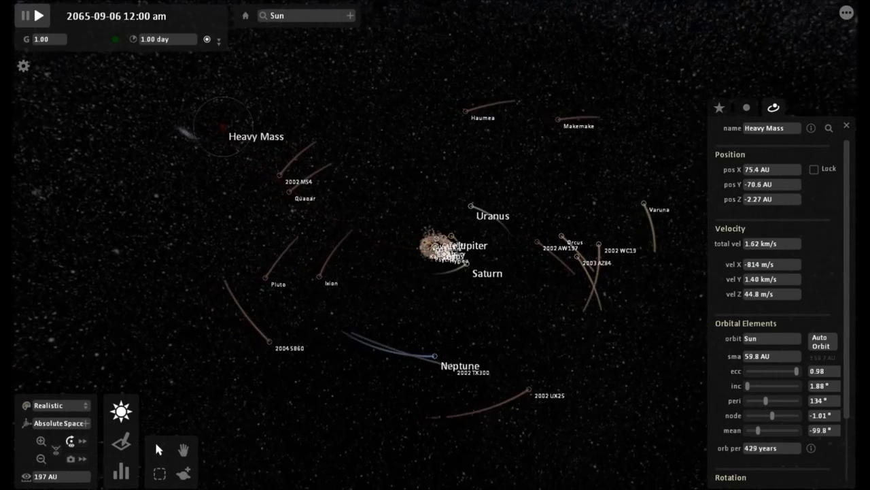
# - Rotate the view, disable automatic camera orbiting, then tilt the system edge-on and back overhead
pyautogui.moveTo(201, 141); pyautogui.dragTo(164, 168)
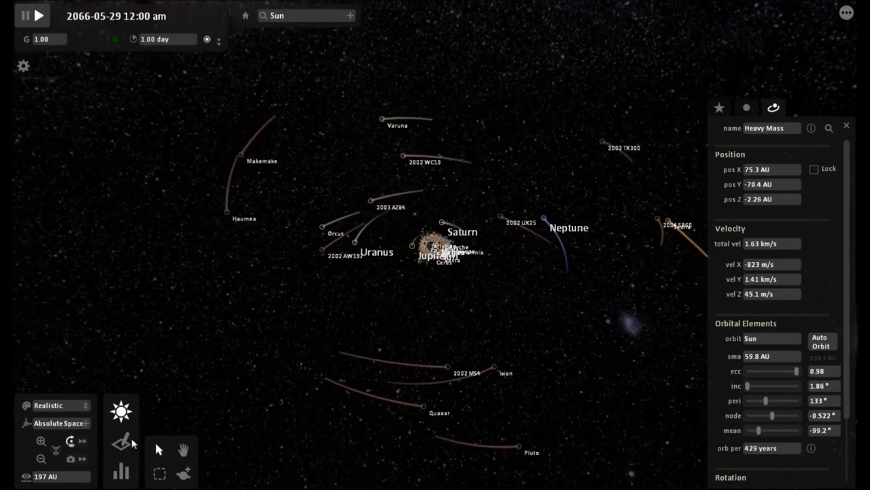
pyautogui.click(71, 441)
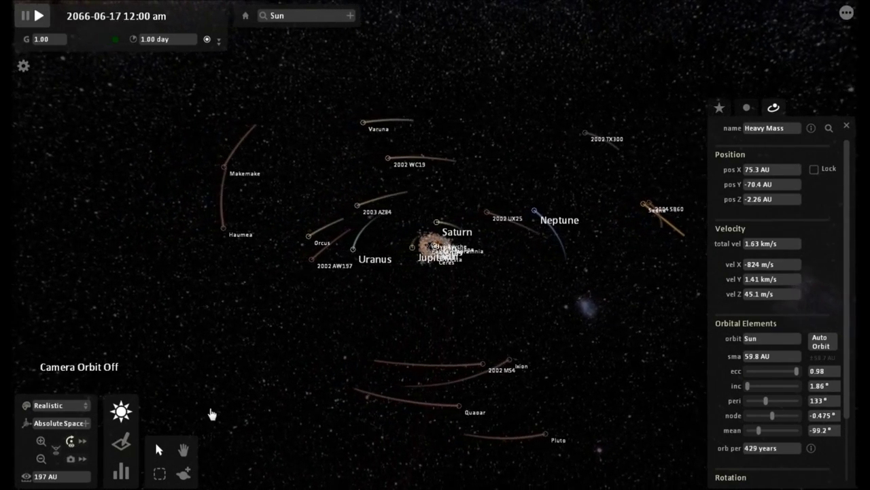
pyautogui.moveTo(290, 396); pyautogui.dragTo(297, 358)
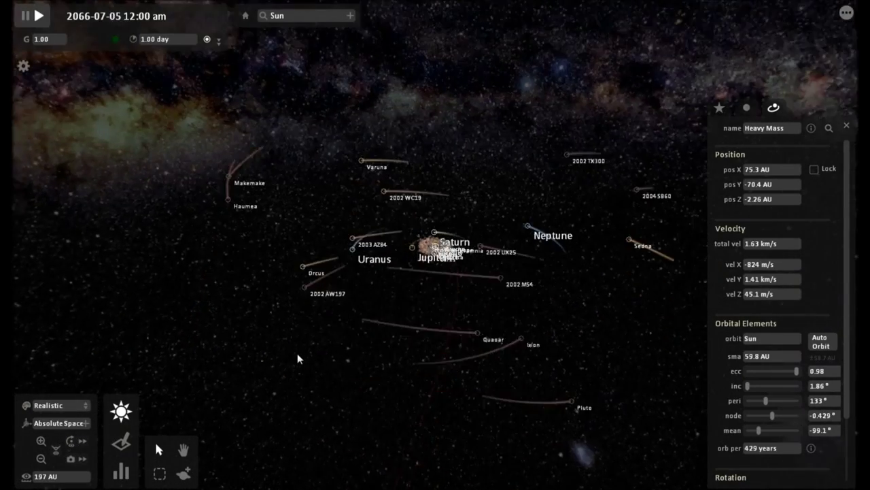
pyautogui.scroll(-5, 277, 351)
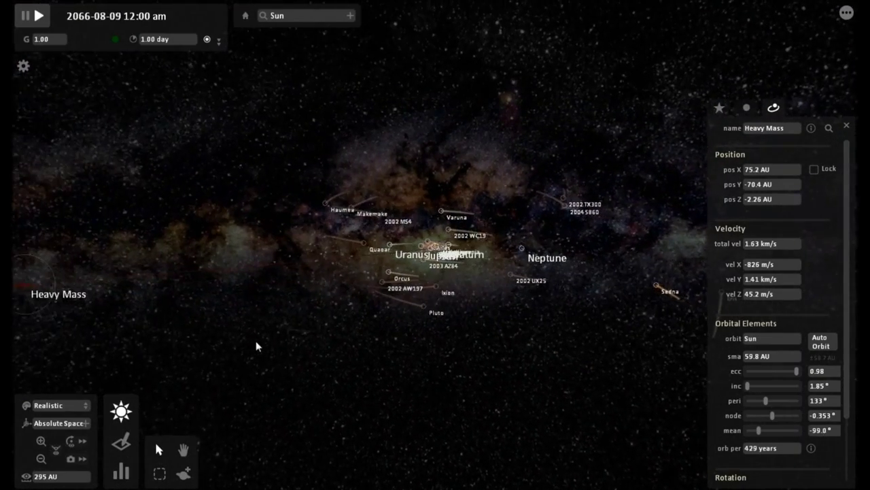
pyautogui.moveTo(274, 358); pyautogui.dragTo(324, 489)
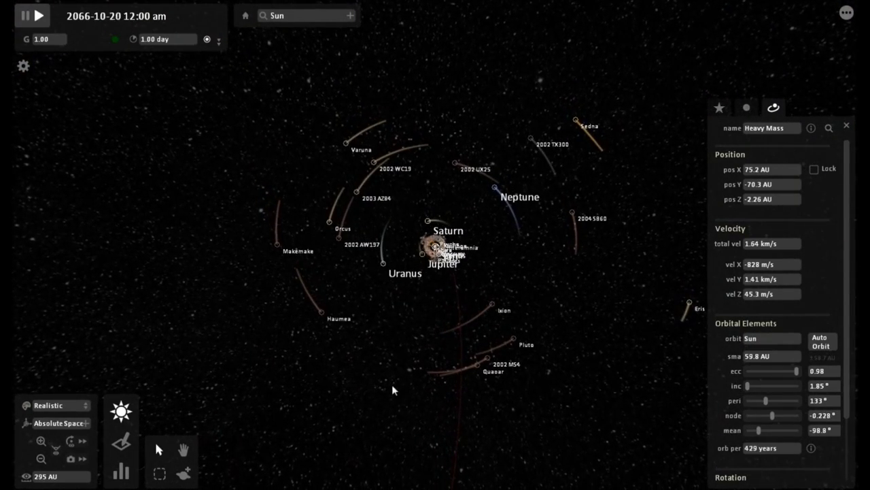
# - Zoom around the system to bring Heavy Mass close (0.16 suns, 941864 km, 6751 K)
pyautogui.scroll(-5, 393, 388)
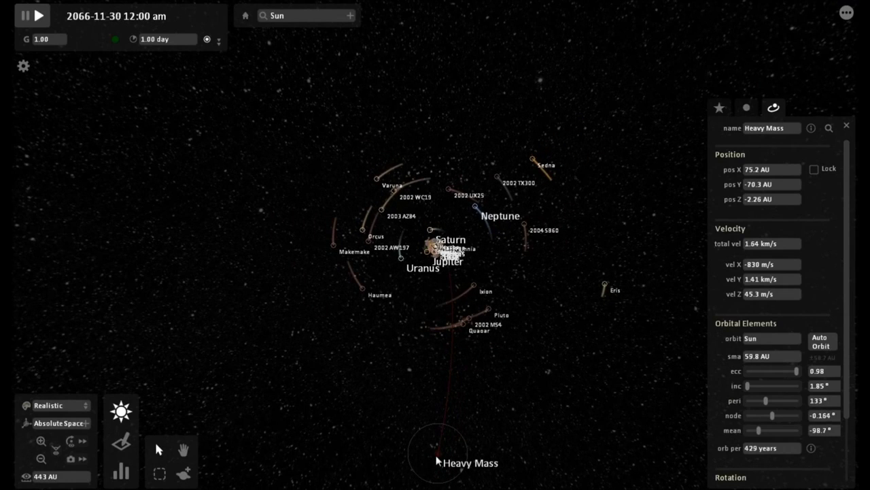
pyautogui.scroll(10, 446, 399)
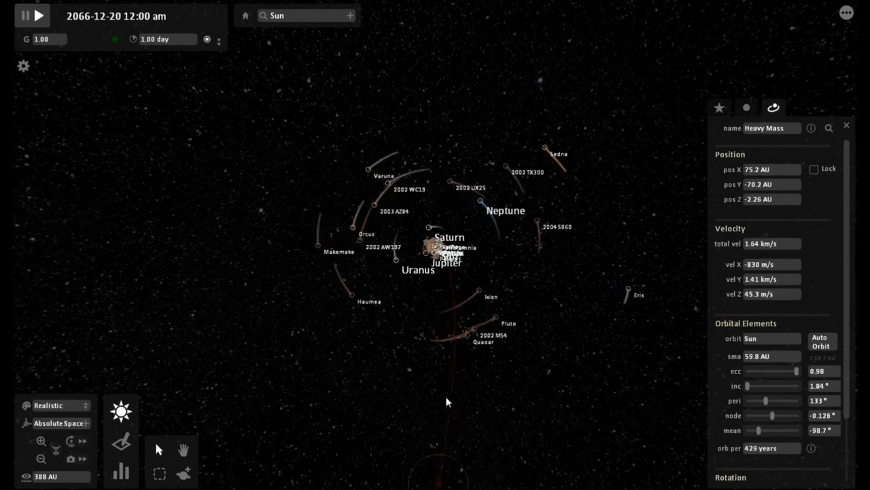
pyautogui.scroll(5, 446, 402)
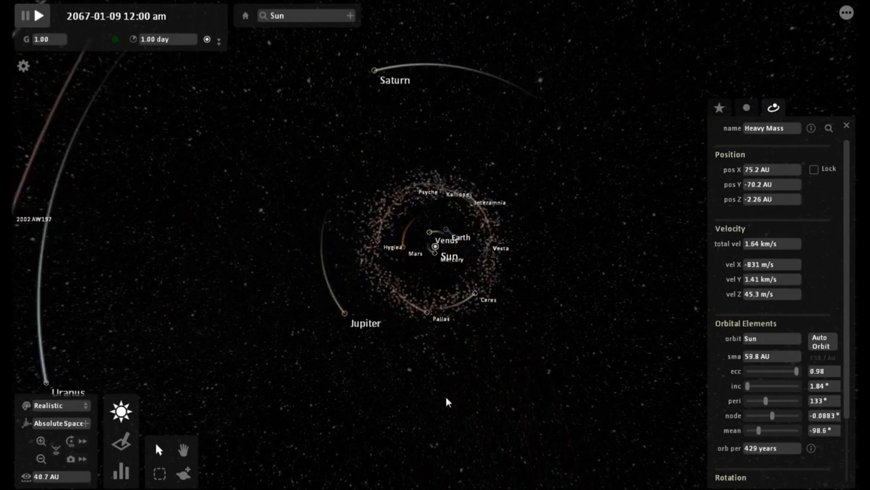
pyautogui.scroll(3, 446, 402)
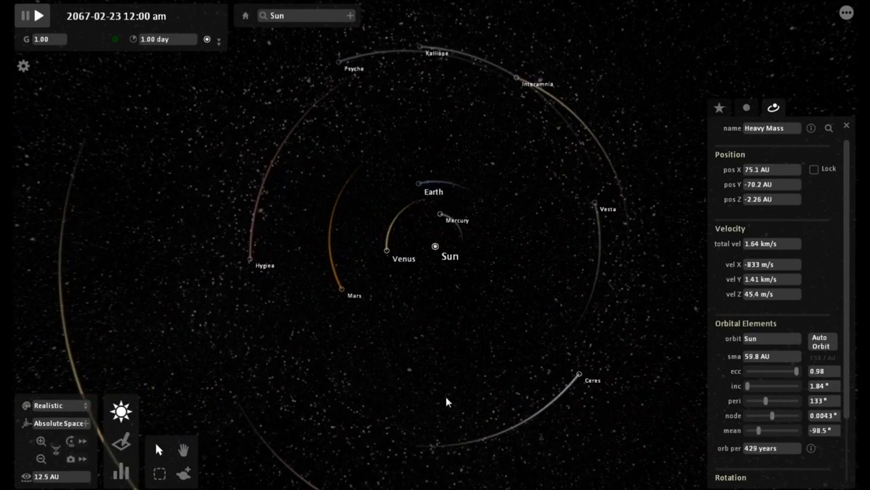
pyautogui.scroll(2, 446, 401)
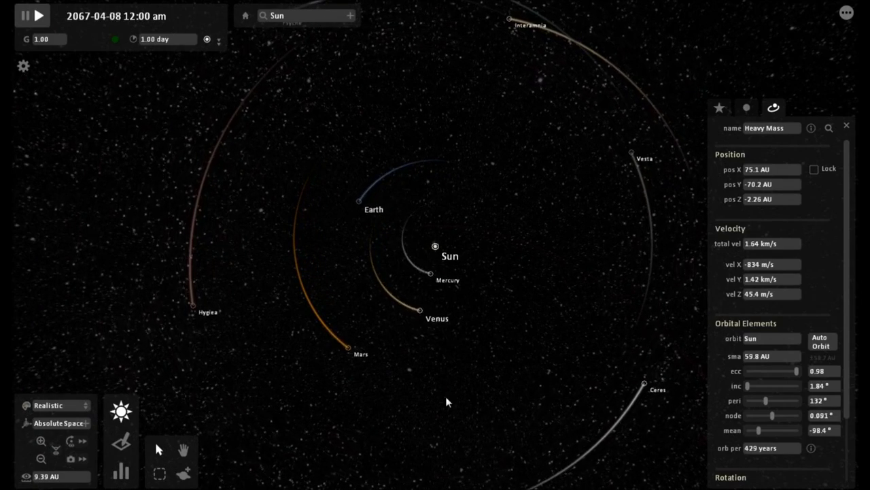
pyautogui.scroll(-5, 446, 402)
pyautogui.scroll(-5, 446, 402)
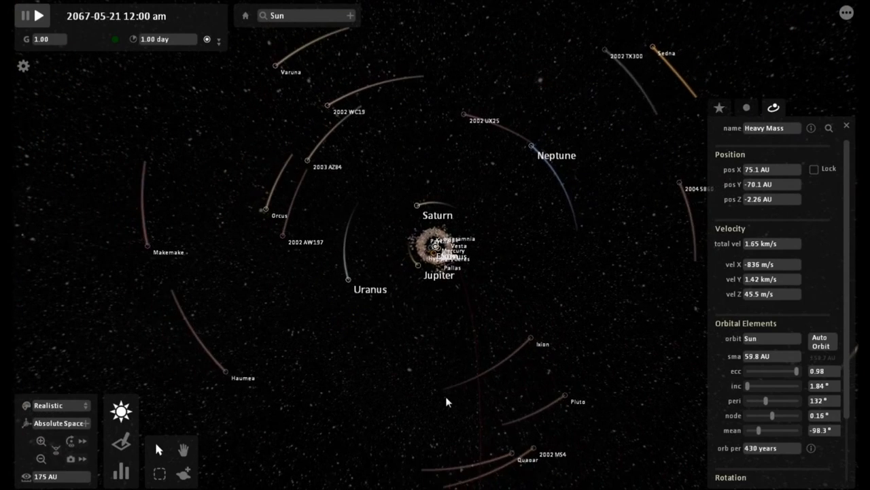
pyautogui.scroll(-3, 446, 402)
pyautogui.scroll(-2, 447, 402)
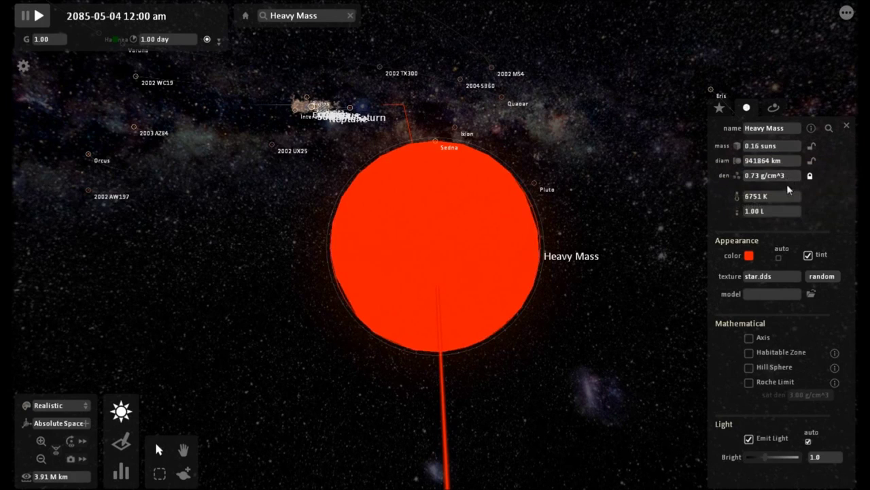
# - Show Heavy Mass's orbit data (1.99 km/s, 431-year period) and zoom out along its red path
pyautogui.click(773, 110)
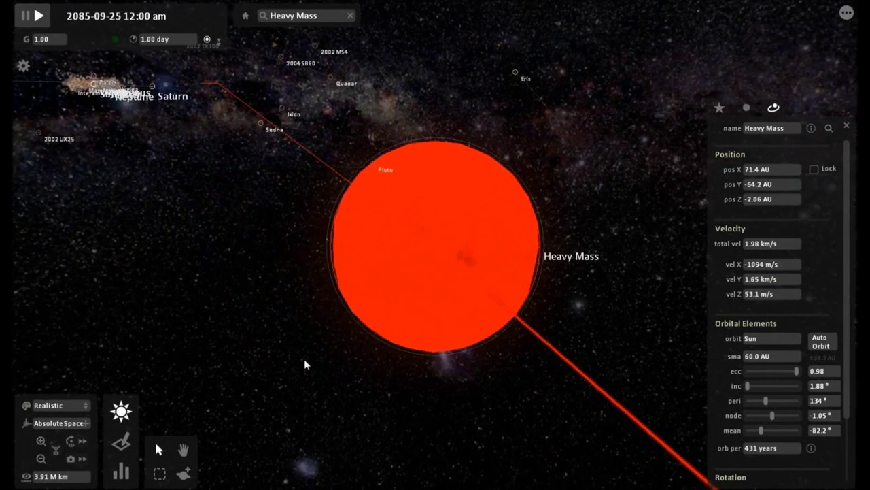
pyautogui.scroll(-5, 304, 359)
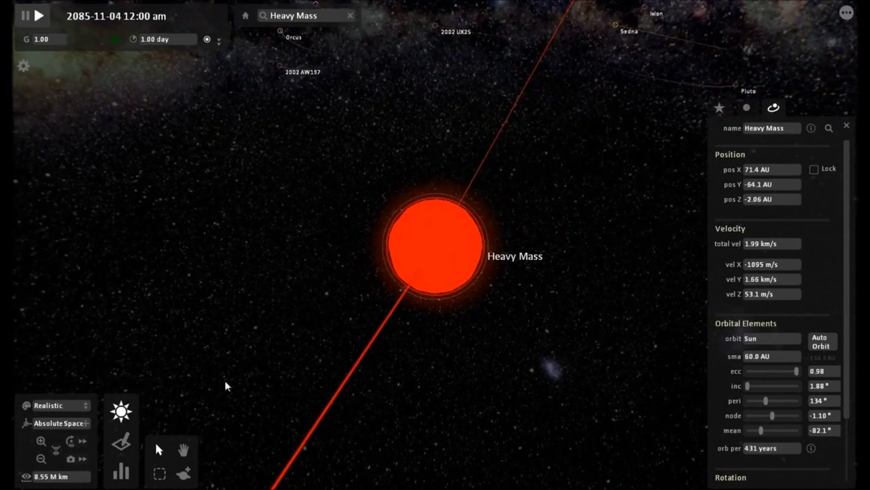
pyautogui.scroll(-6, 227, 387)
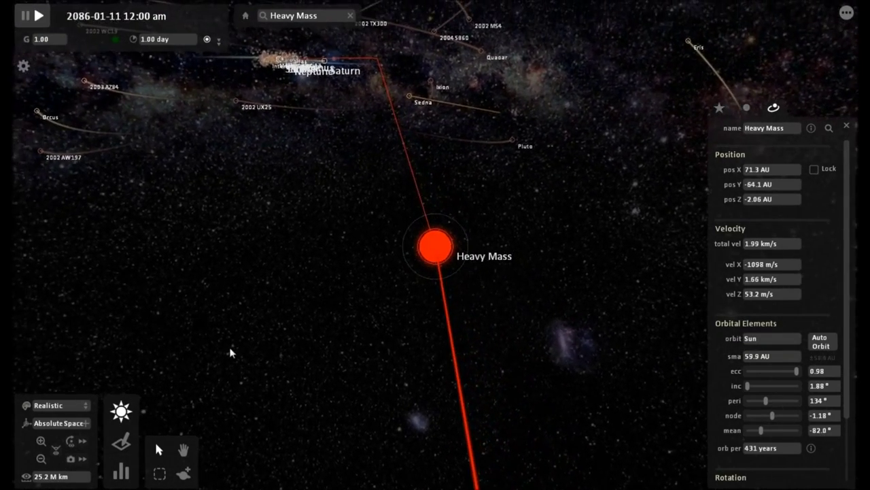
# - Focus the camera on the Sun, tilt the view, and begin zooming out from about 17 AU
pyautogui.doubleClick(286, 66)
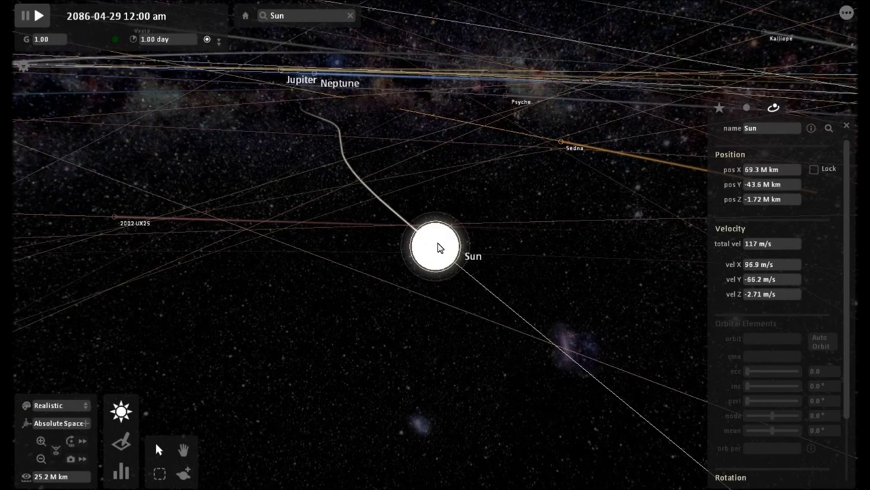
pyautogui.moveTo(315, 321); pyautogui.dragTo(301, 410)
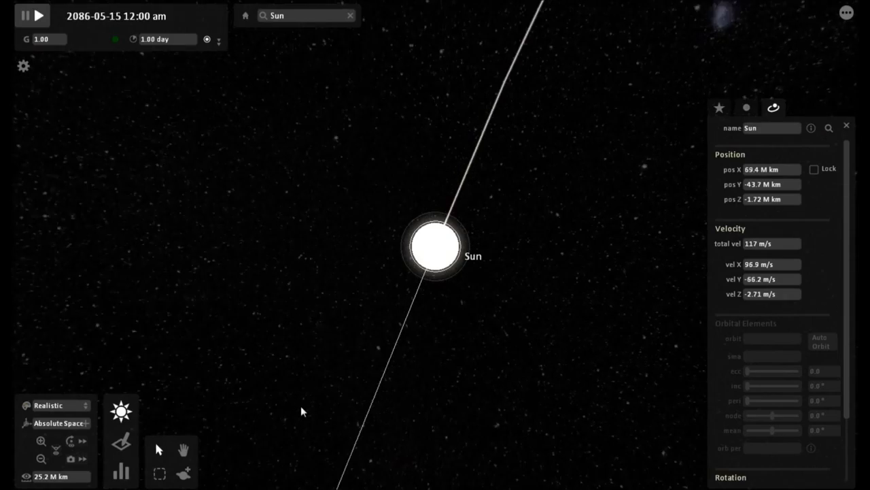
pyautogui.scroll(-5, 307, 410)
pyautogui.scroll(-10, 307, 410)
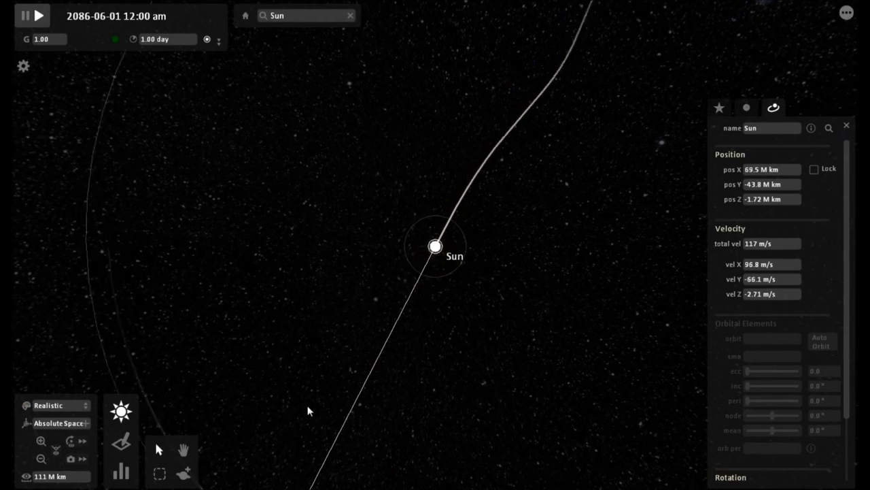
pyautogui.scroll(-8, 307, 410)
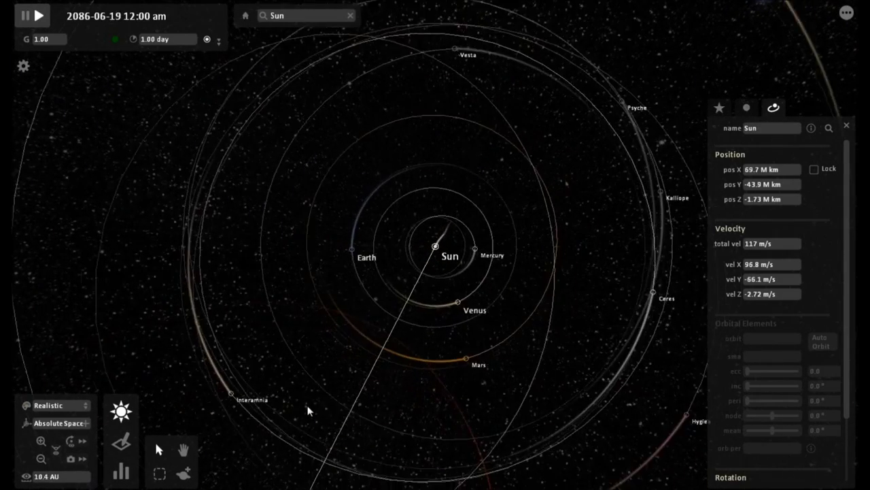
pyautogui.scroll(-6, 308, 410)
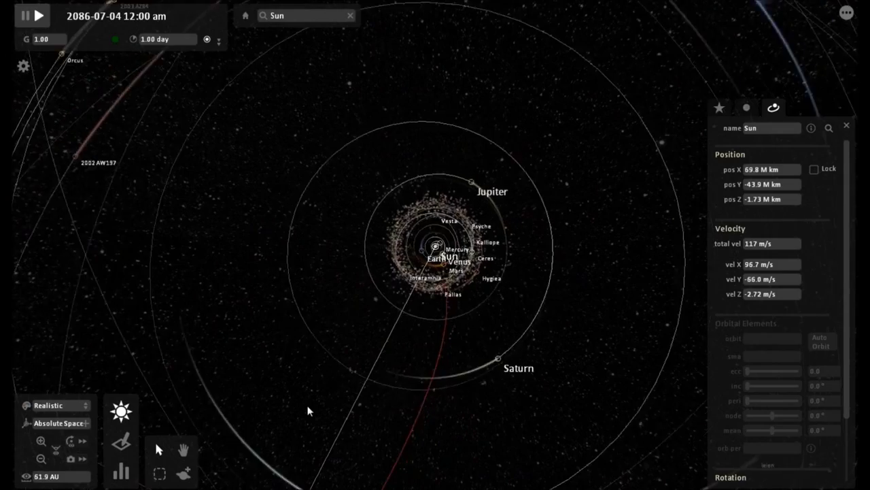
pyautogui.scroll(-3, 307, 410)
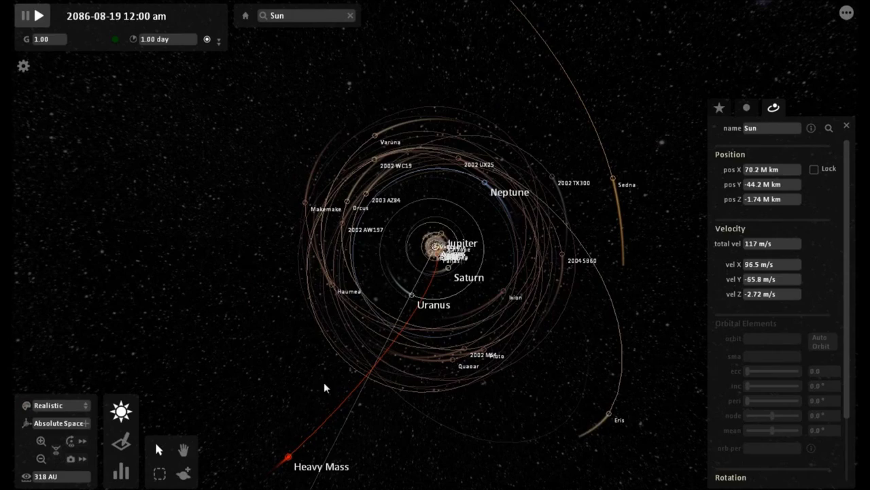
# - Keep zooming out to about 88 AU until Saturn, Uranus and Neptune are in view
pyautogui.scroll(5, 324, 384)
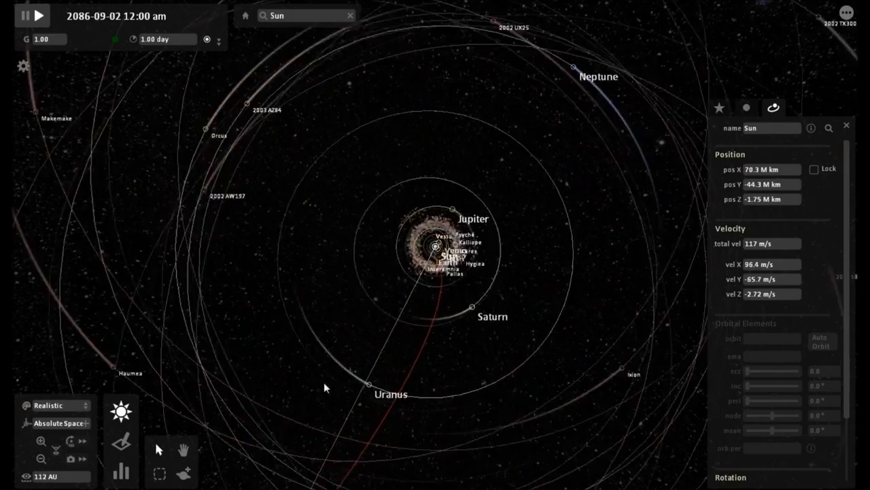
pyautogui.scroll(5, 324, 386)
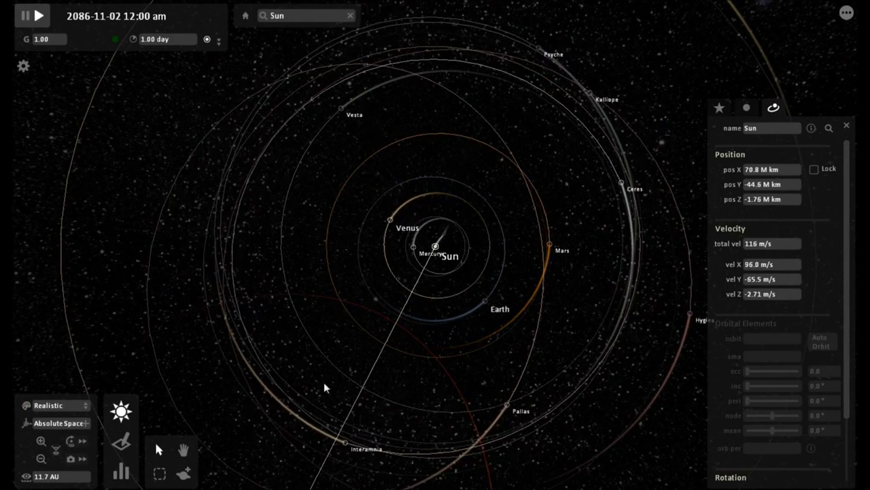
pyautogui.scroll(-4, 323, 382)
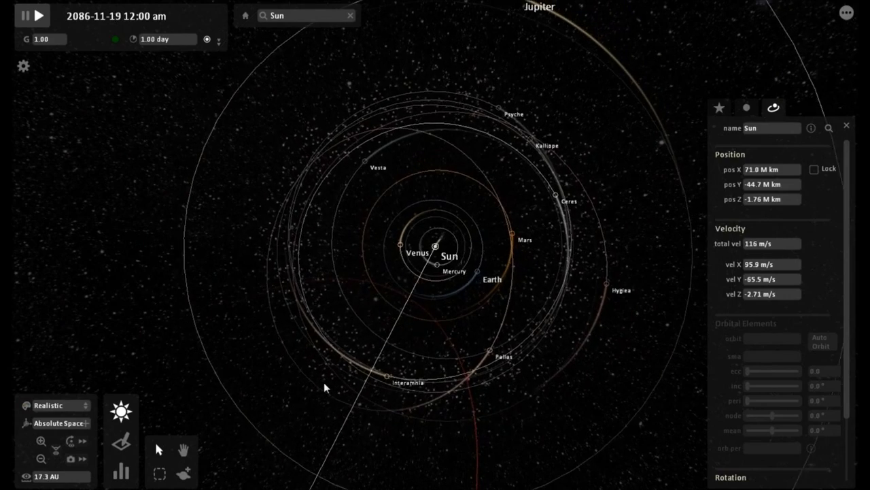
pyautogui.scroll(-4, 324, 382)
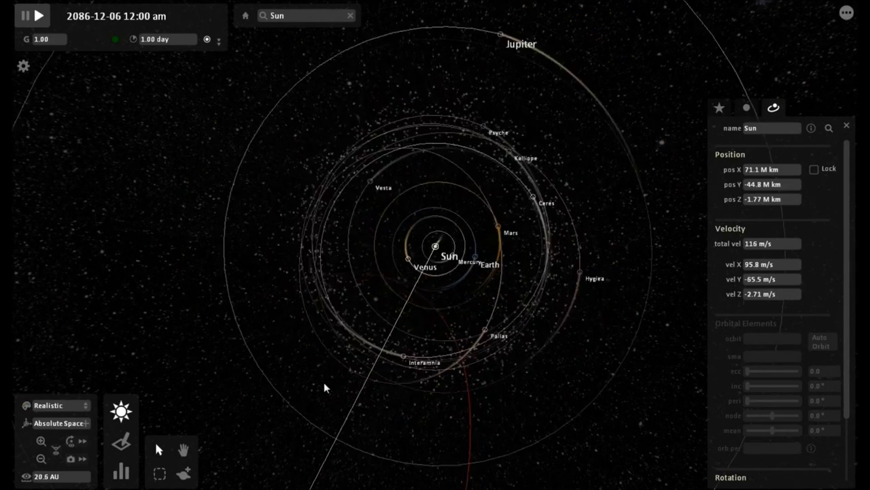
pyautogui.scroll(-4, 323, 387)
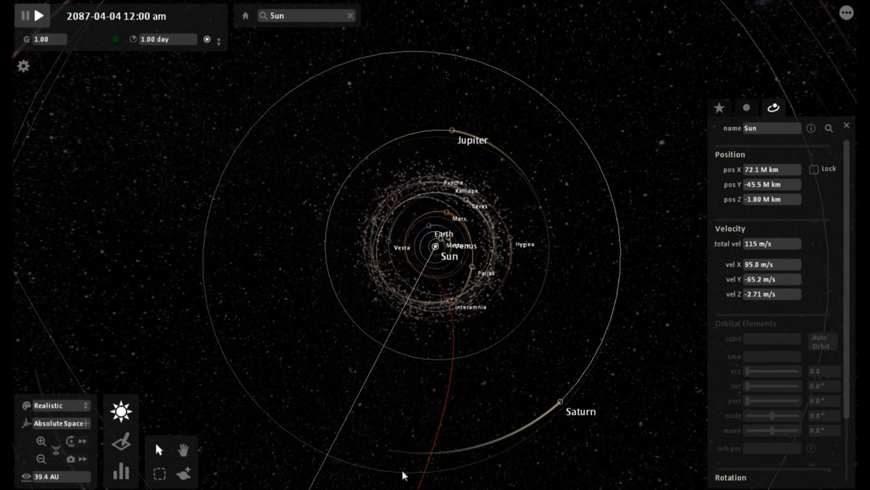
pyautogui.scroll(-3, 508, 450)
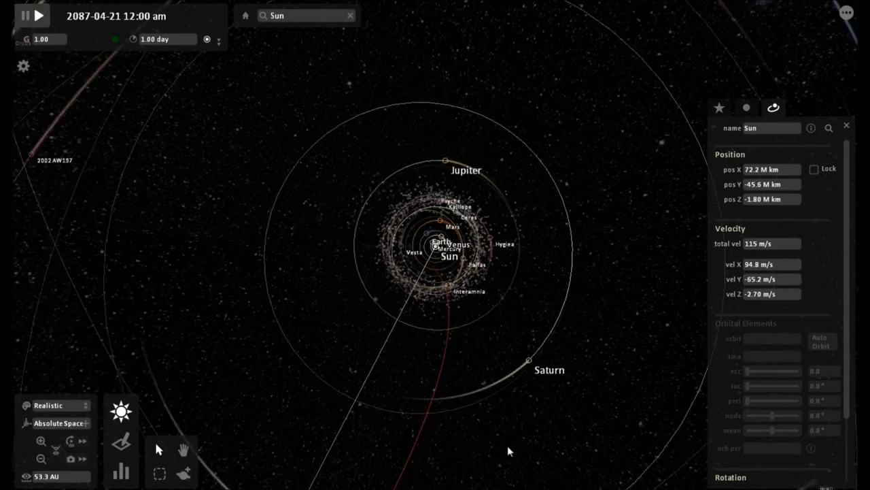
pyautogui.scroll(-3, 507, 450)
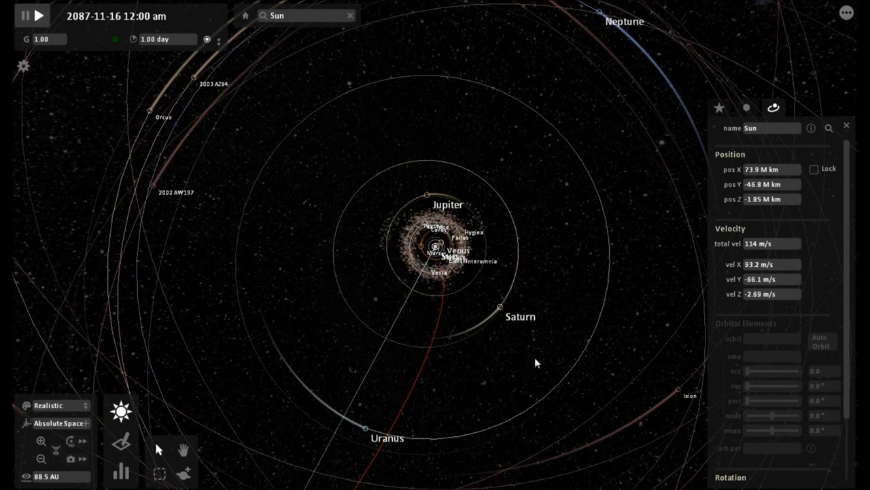
# - Zoom out to about 950 AU until Heavy Mass appears, then back in to about 320 AU
pyautogui.scroll(-3, 535, 357)
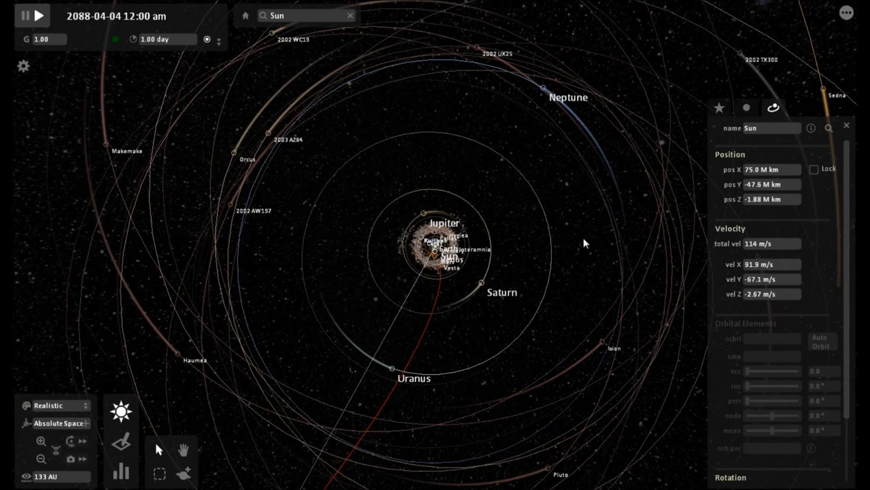
pyautogui.scroll(-3, 584, 240)
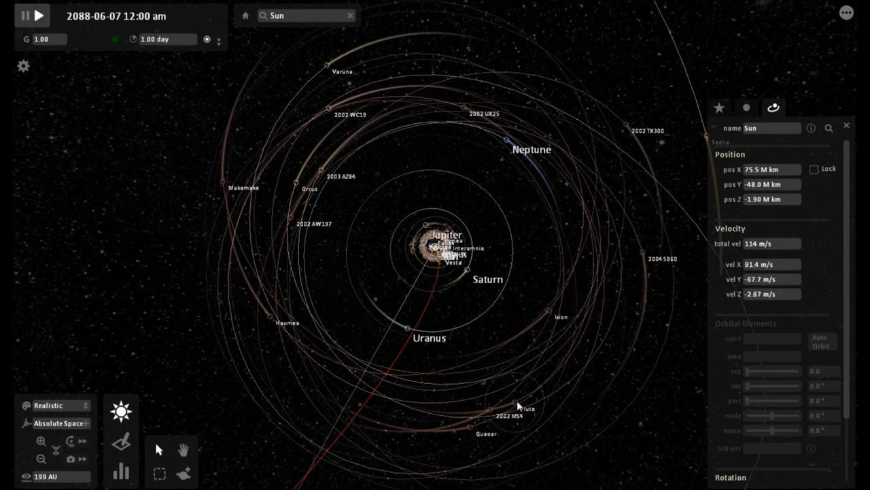
pyautogui.scroll(-3, 517, 405)
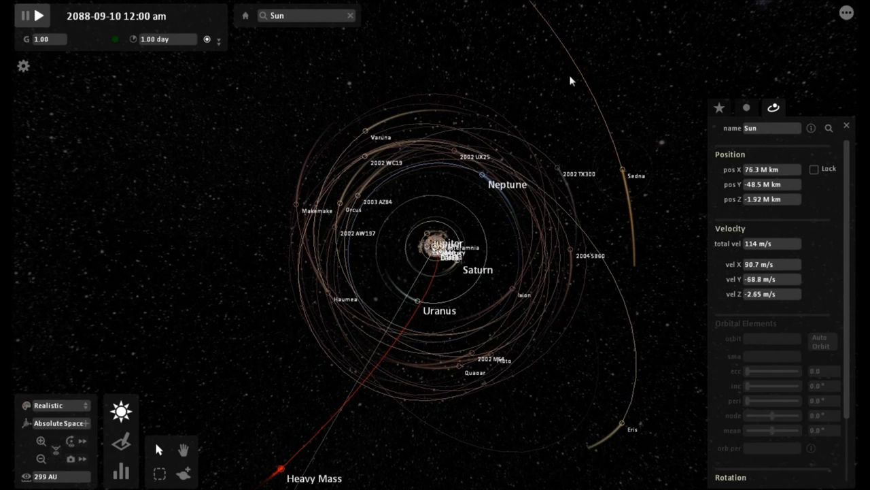
pyautogui.scroll(-5, 556, 62)
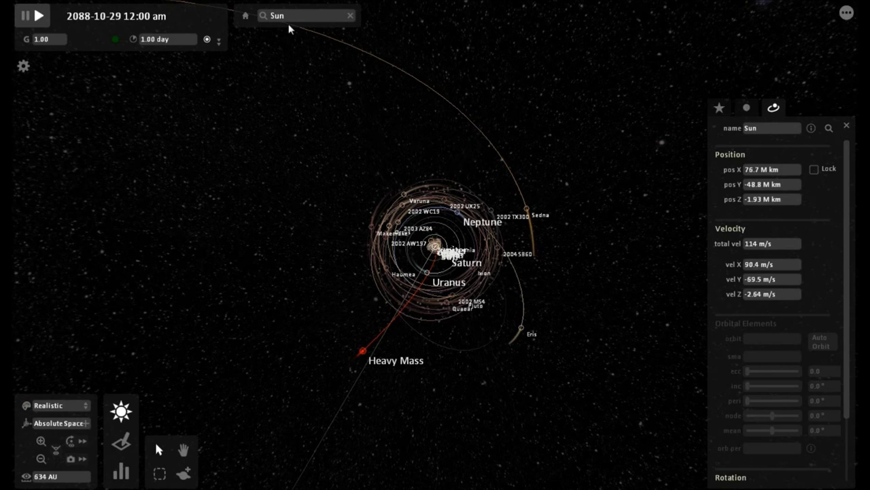
pyautogui.scroll(-3, 288, 25)
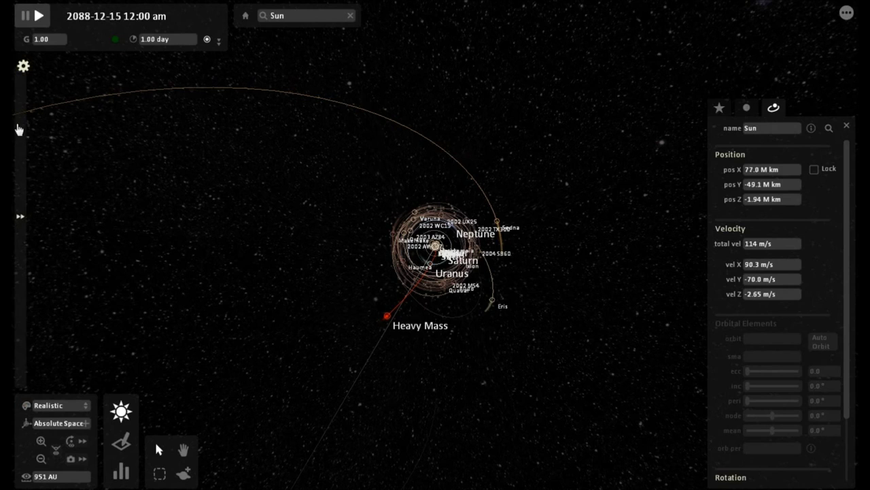
pyautogui.scroll(5, 342, 141)
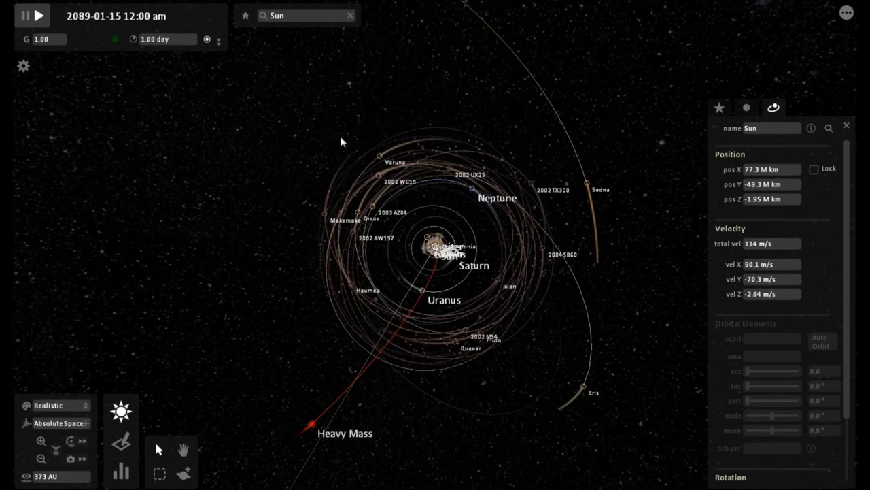
pyautogui.scroll(2, 341, 141)
pyautogui.scroll(1, 342, 141)
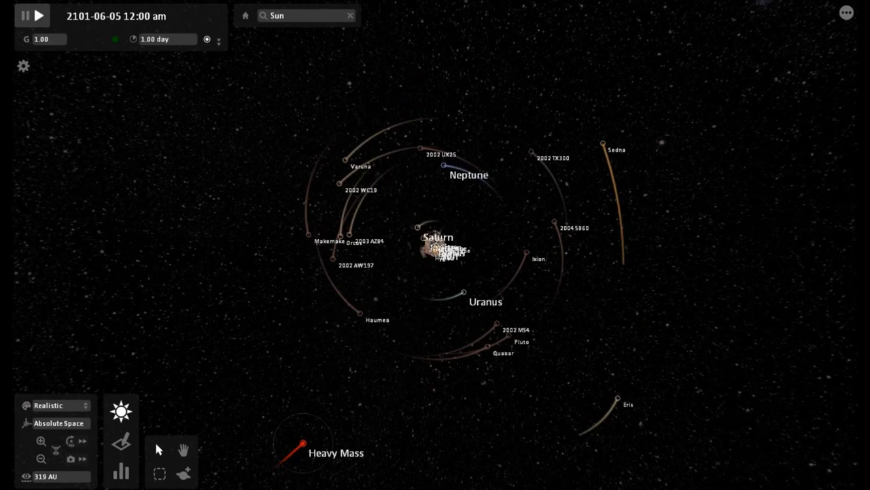
# - View Heavy Mass's orbit, then Neptune's, then Uranus's (19.1 AU, 83.3-year period)
pyautogui.click(301, 440)
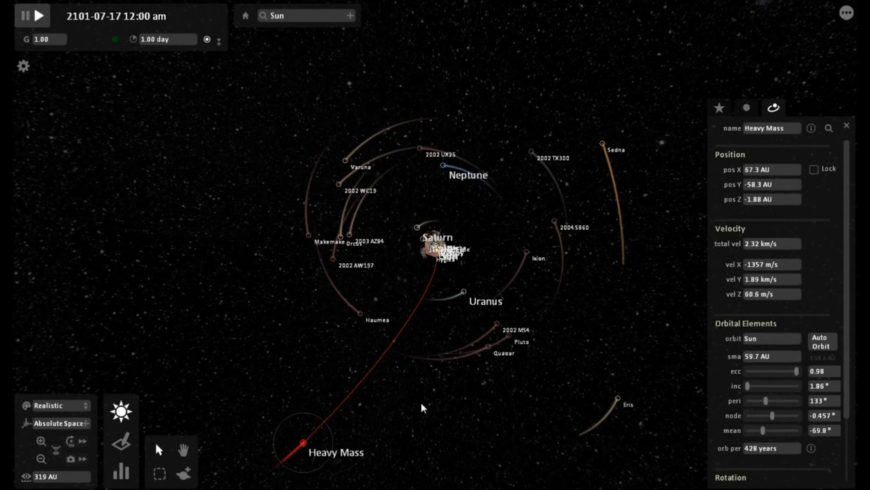
pyautogui.scroll(3, 421, 406)
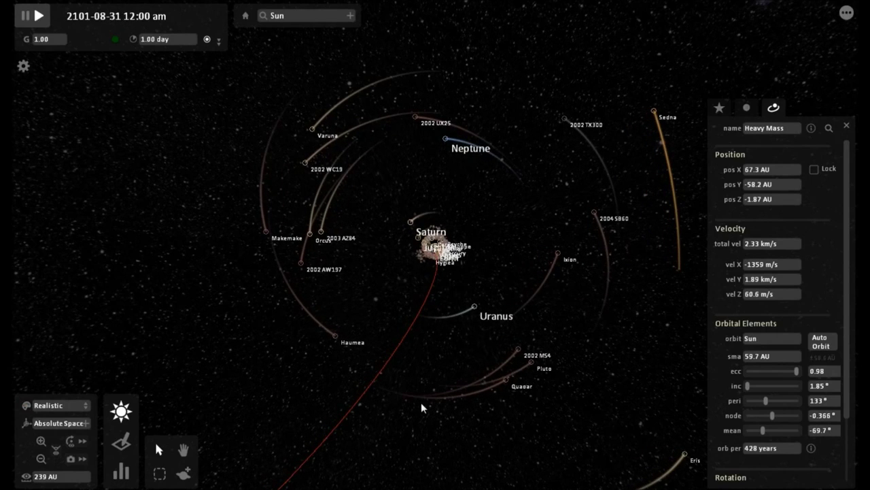
pyautogui.scroll(2, 422, 404)
pyautogui.scroll(2, 421, 401)
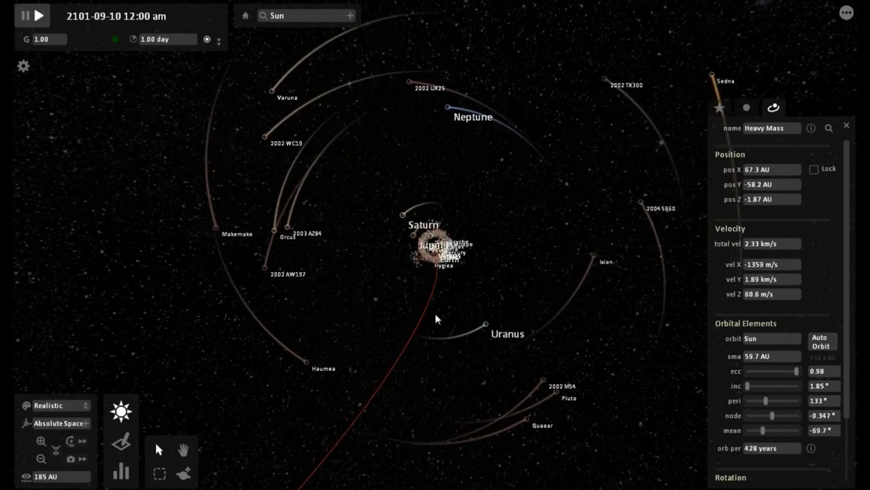
pyautogui.click(454, 108)
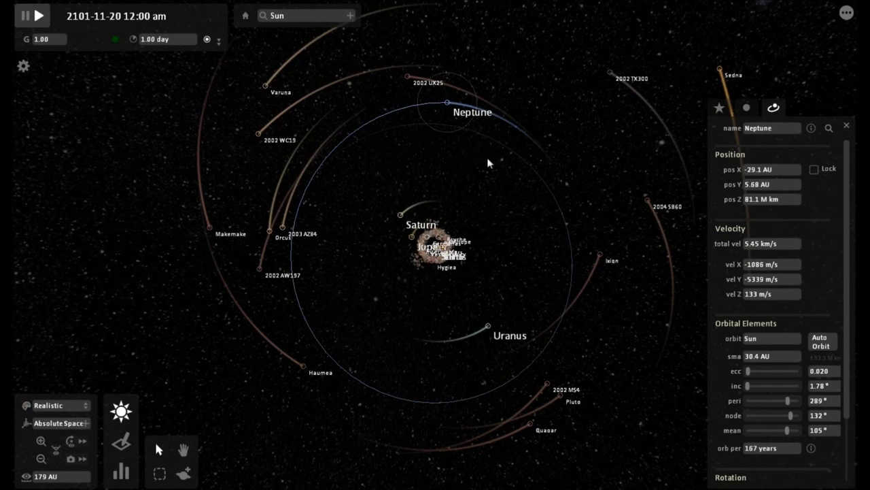
pyautogui.click(489, 322)
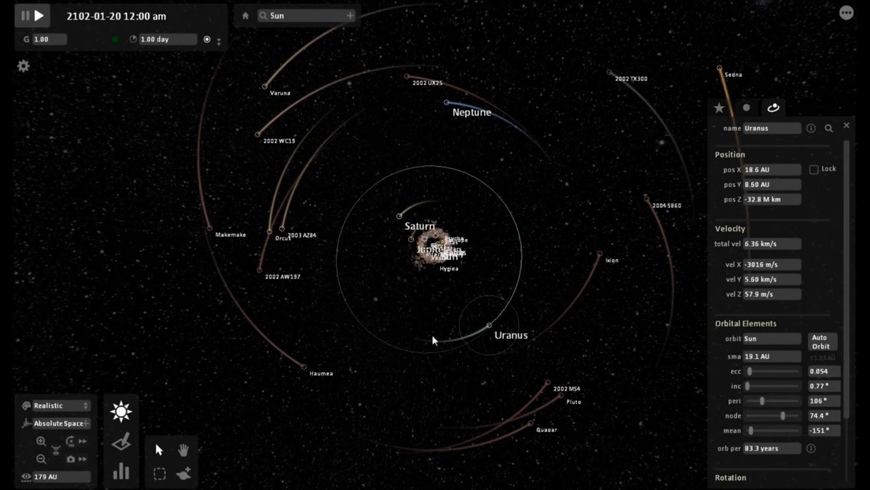
# - Zoom to about 42 AU, view Saturn's then Jupiter's orbit data (5.20 AU, 11.9 years), then tilt edge-on
pyautogui.scroll(3, 433, 340)
pyautogui.scroll(3, 432, 337)
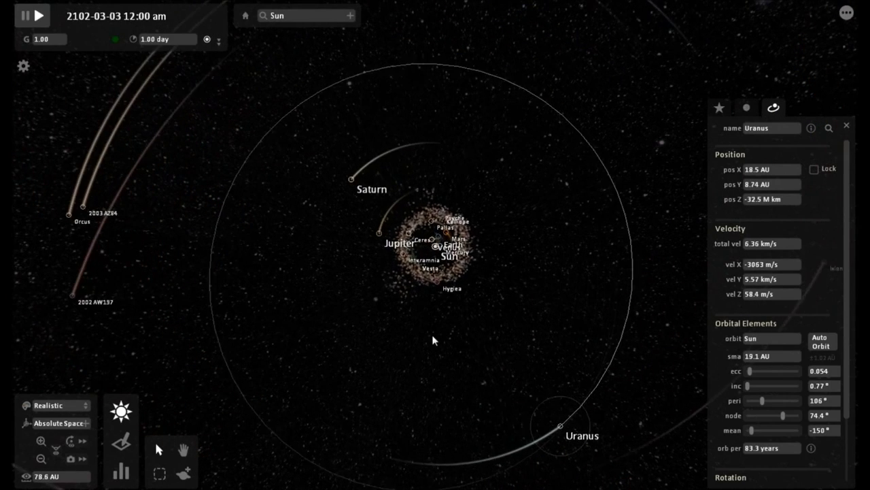
pyautogui.click(348, 184)
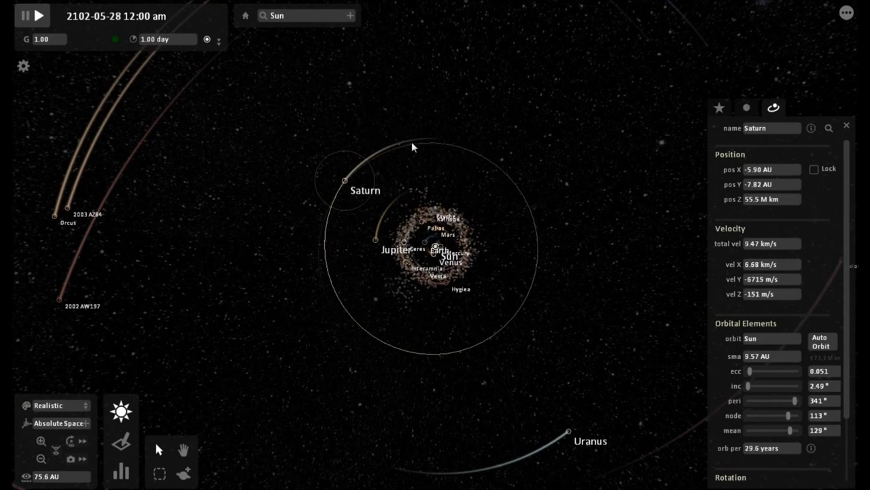
pyautogui.scroll(3, 414, 157)
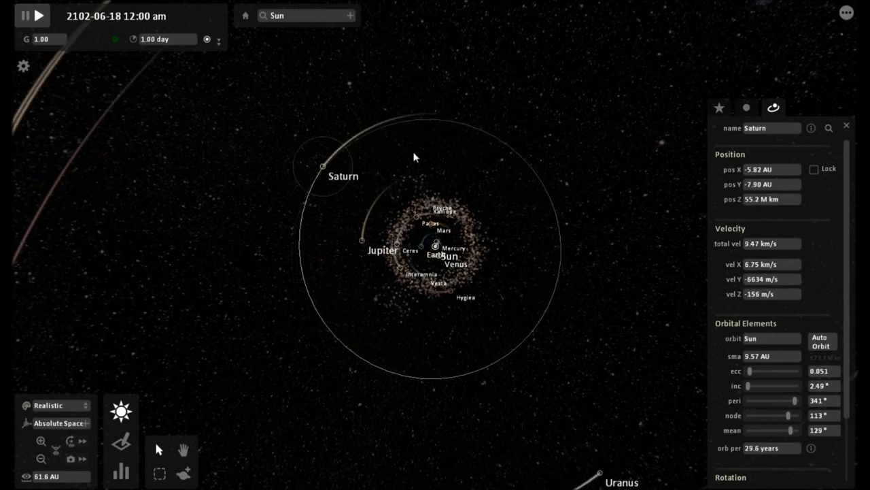
pyautogui.scroll(2, 414, 157)
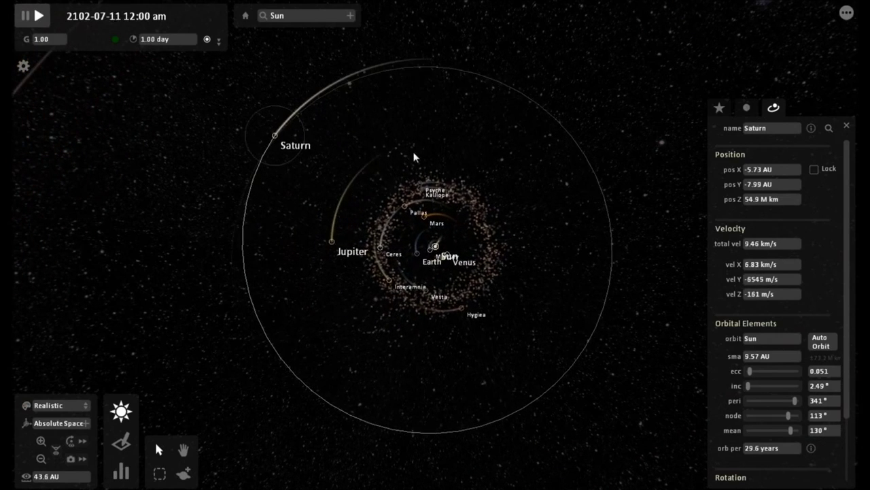
pyautogui.click(330, 246)
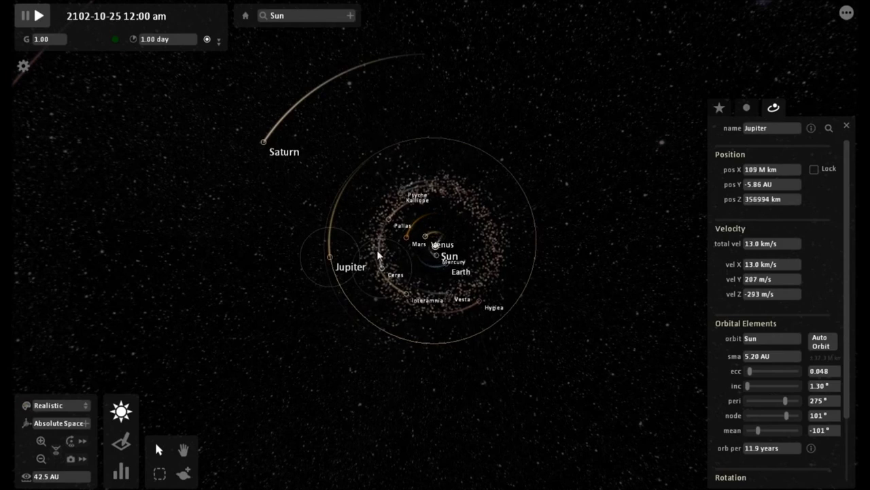
pyautogui.moveTo(494, 377); pyautogui.dragTo(521, 171)
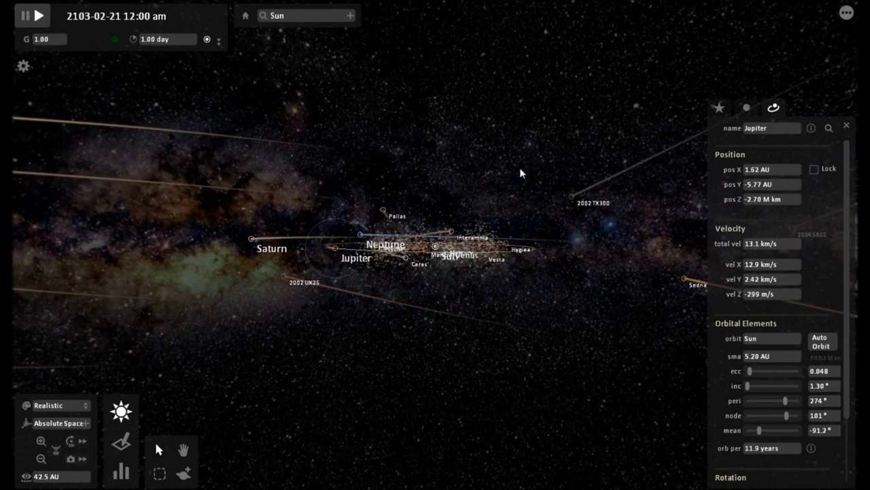
pyautogui.moveTo(520, 177); pyautogui.dragTo(516, 310)
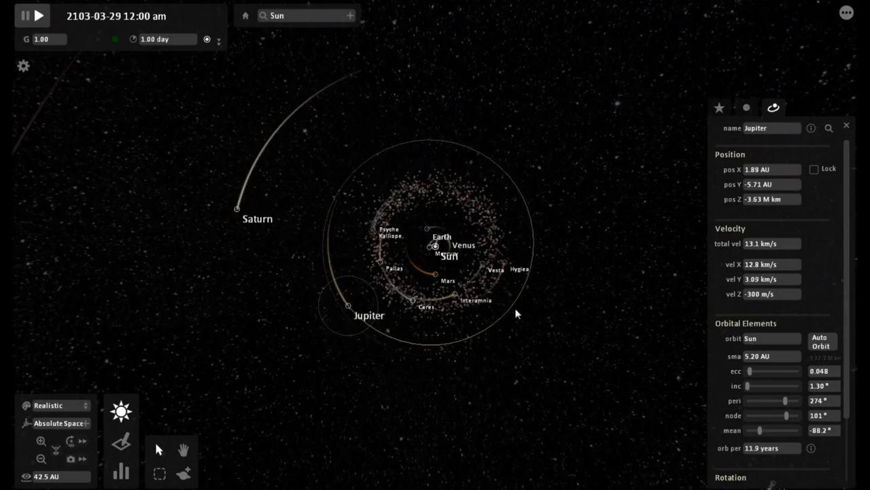
# - Zoom to about 9 AU and view the orbit data of Mars, then Earth
pyautogui.scroll(4, 537, 329)
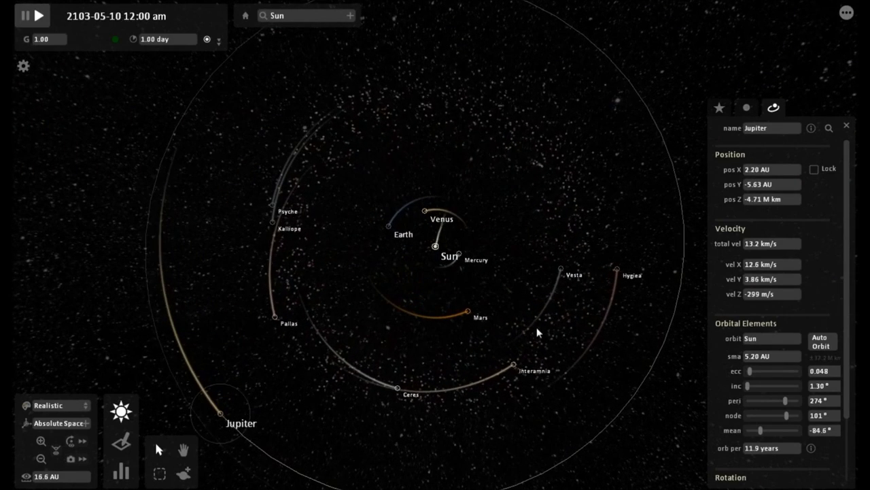
pyautogui.click(475, 308)
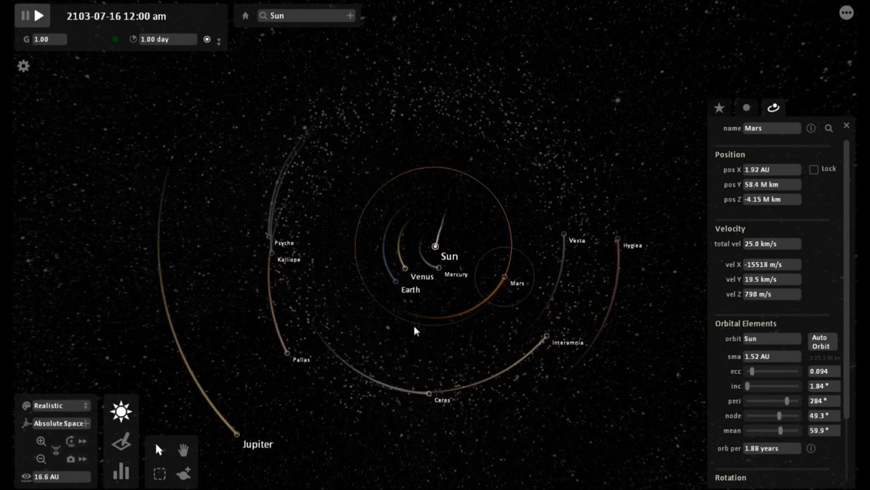
pyautogui.scroll(2, 415, 331)
pyautogui.scroll(2, 414, 330)
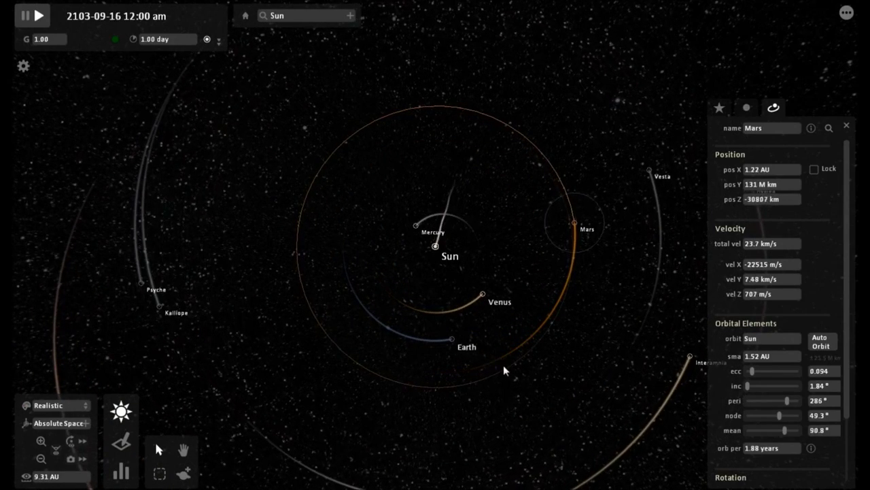
pyautogui.click(471, 334)
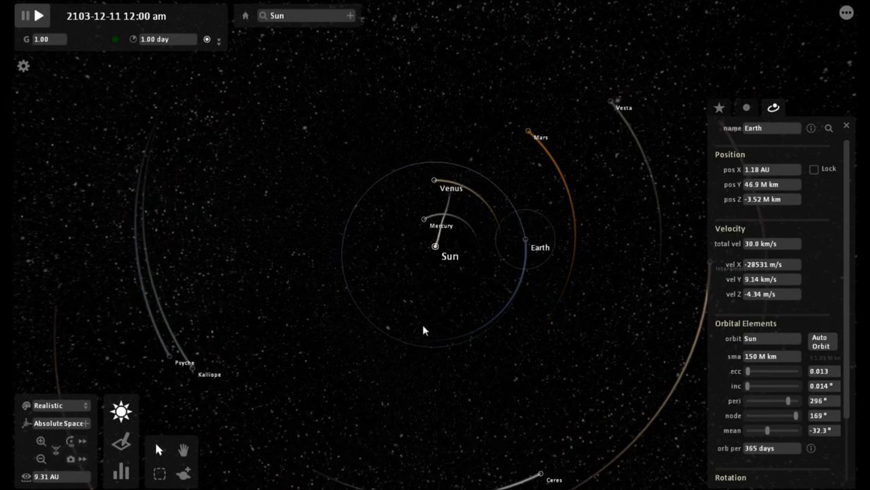
# - Compare Venus's and Mercury's orbit data, then return to Earth's (365-day period, 30.1 km/s)
pyautogui.click(391, 212)
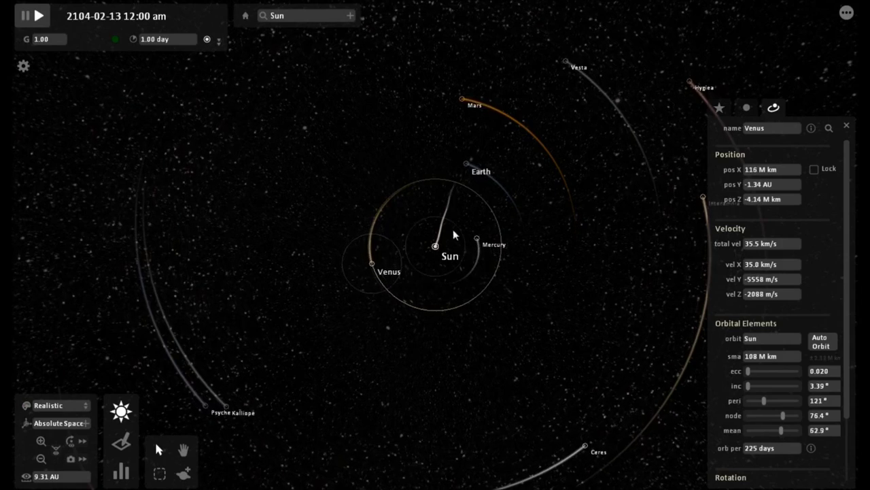
pyautogui.click(431, 215)
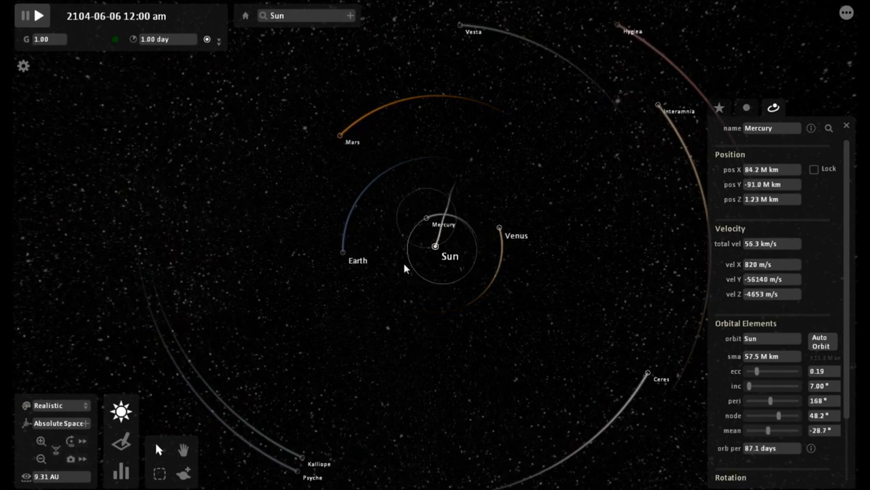
pyautogui.click(480, 204)
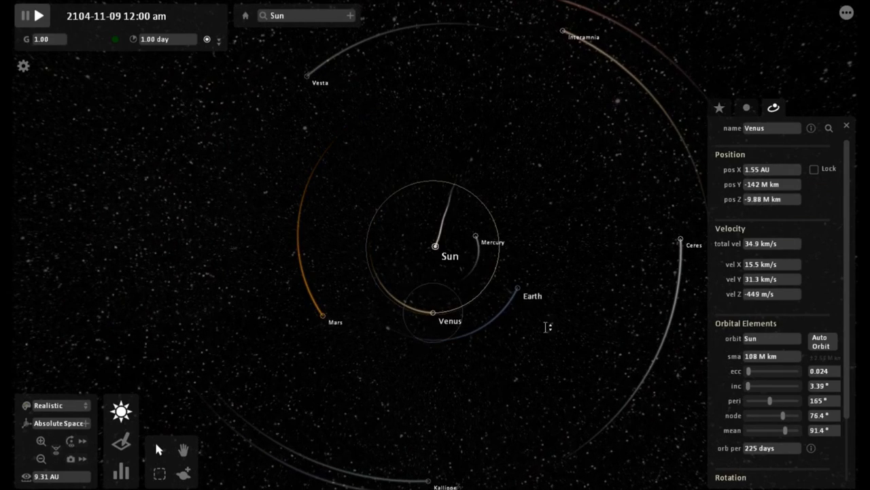
pyautogui.click(520, 269)
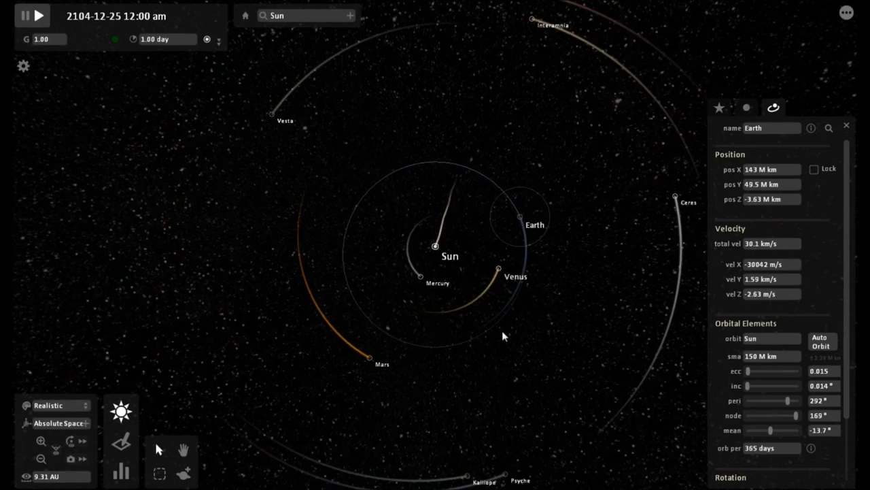
# - Zoom out to 318 AU, select Heavy Mass, and zoom in on it (60.2 AU, 434-year orbit)
pyautogui.scroll(-5, 538, 352)
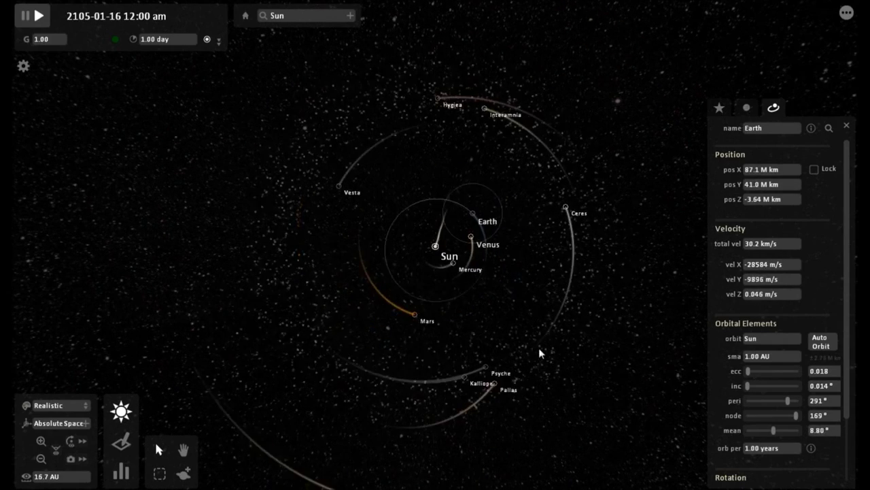
pyautogui.scroll(-8, 539, 353)
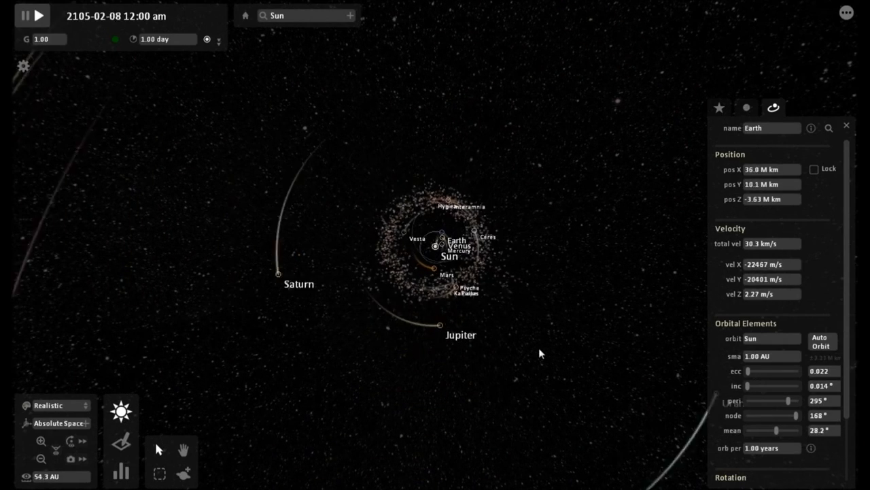
pyautogui.scroll(-5, 539, 353)
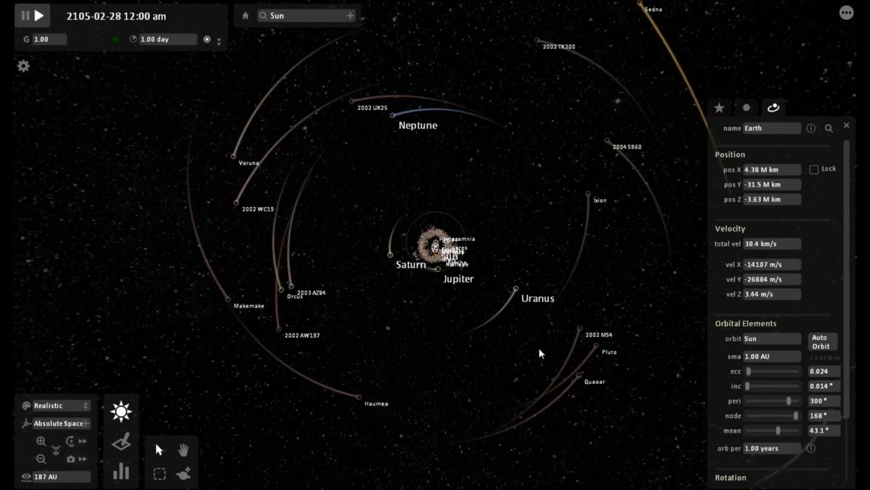
pyautogui.scroll(-1, 540, 353)
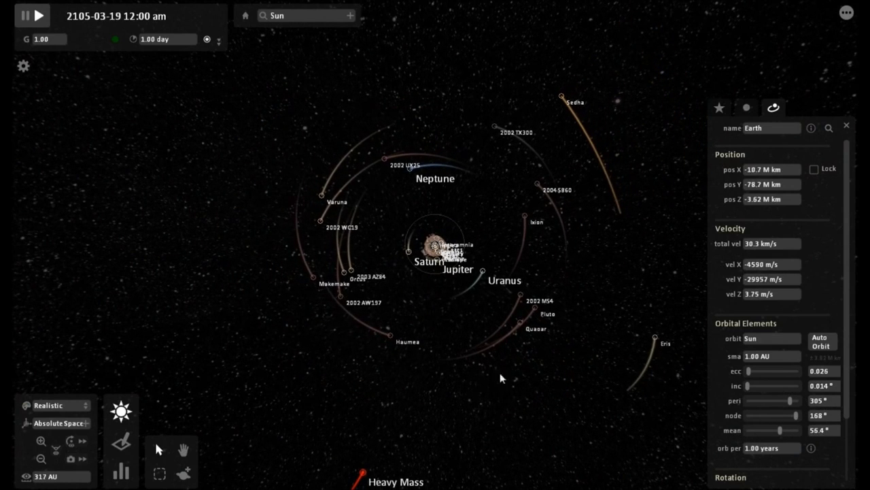
pyautogui.click(362, 469)
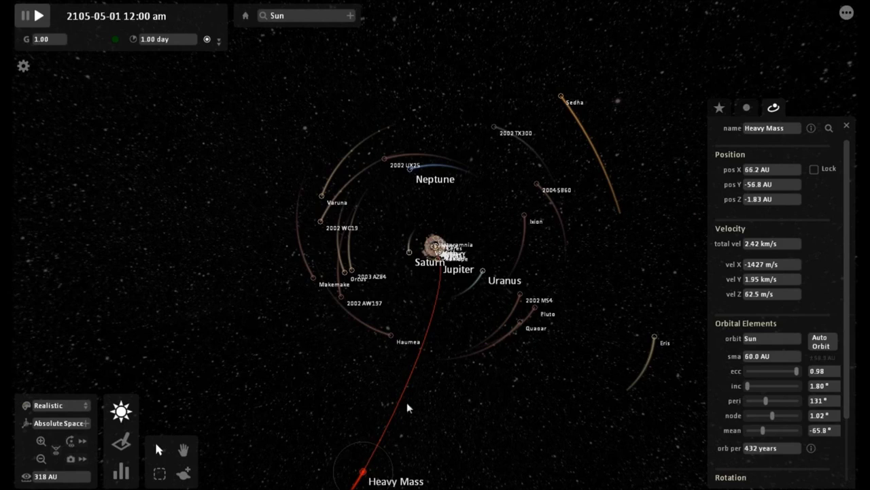
pyautogui.scroll(3, 444, 291)
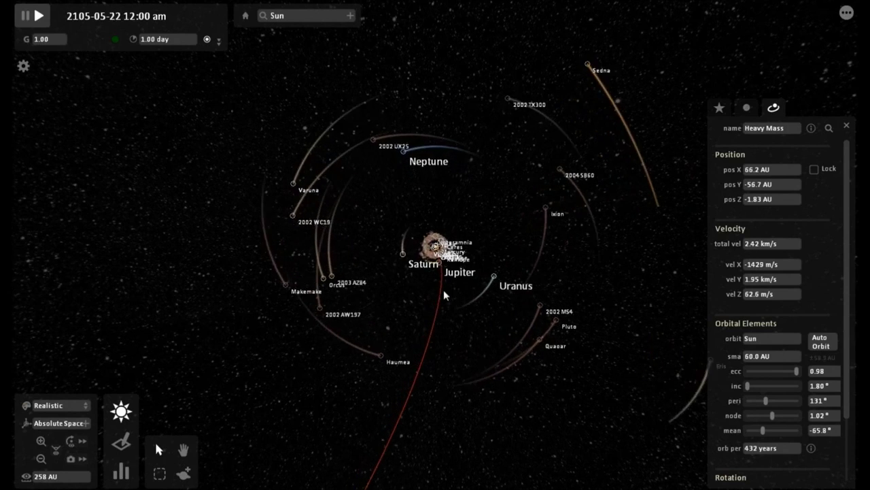
pyautogui.scroll(2, 443, 290)
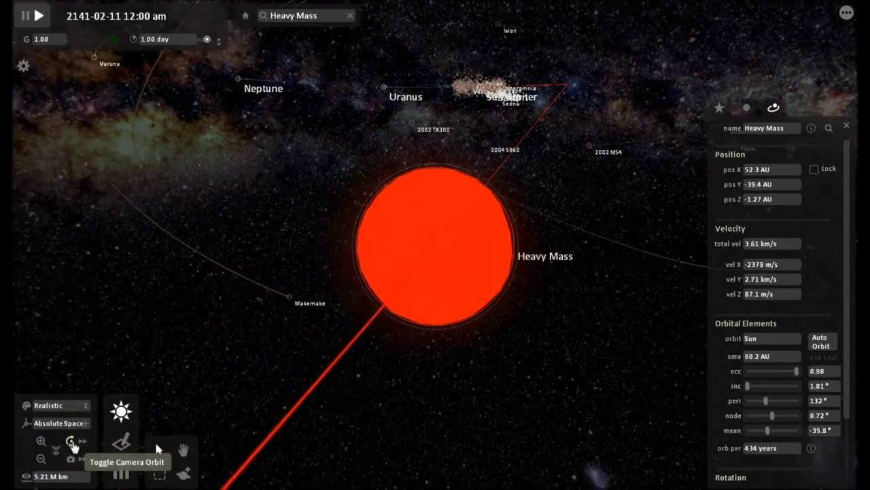
# - Turn off automatic camera orbiting, zoom out slightly, and focus the camera on Uranus
pyautogui.click(72, 443)
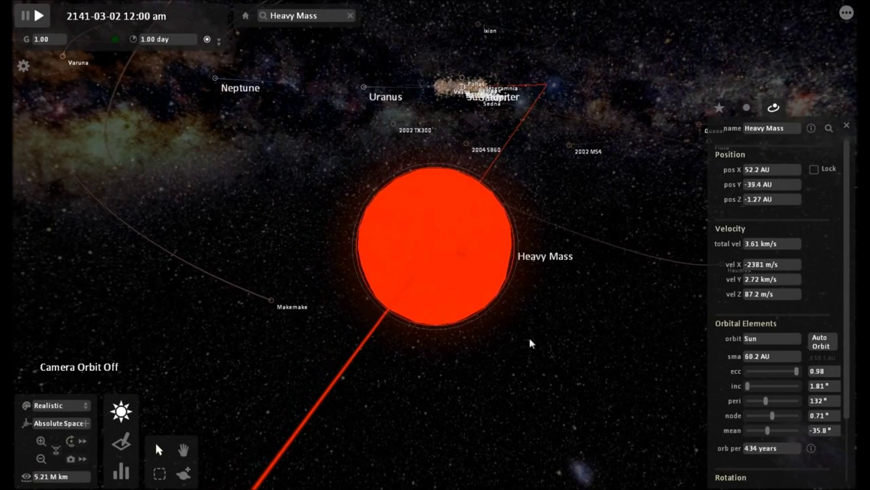
pyautogui.scroll(-5, 529, 337)
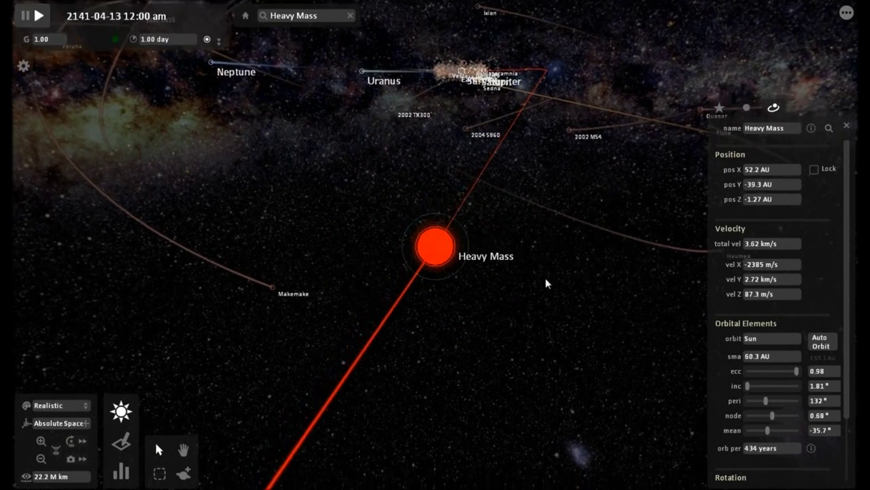
pyautogui.doubleClick(361, 67)
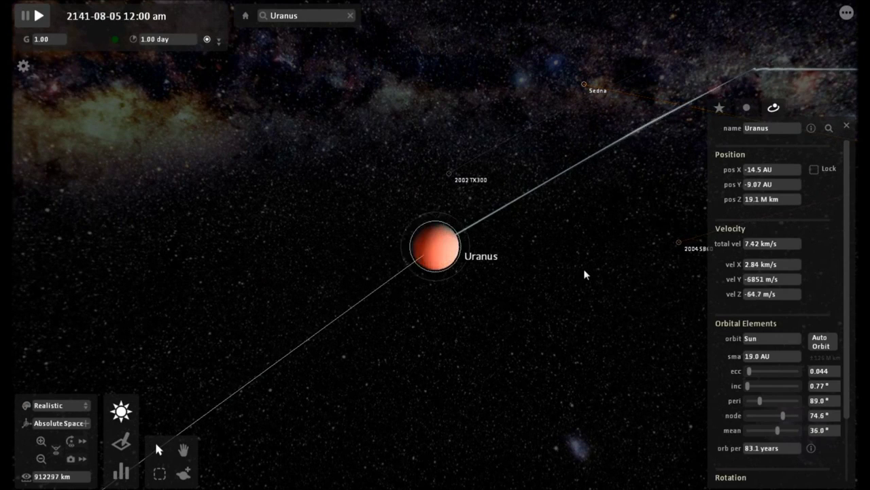
# - Orbit and zoom out to about 107 AU to view Uranus's orbit, then recentre on the Sun
pyautogui.scroll(-5, 584, 271)
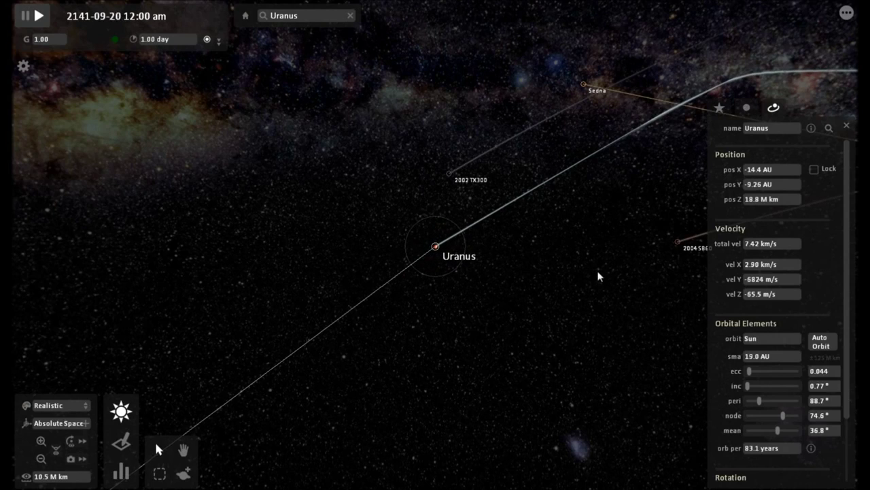
pyautogui.moveTo(594, 290); pyautogui.dragTo(586, 419)
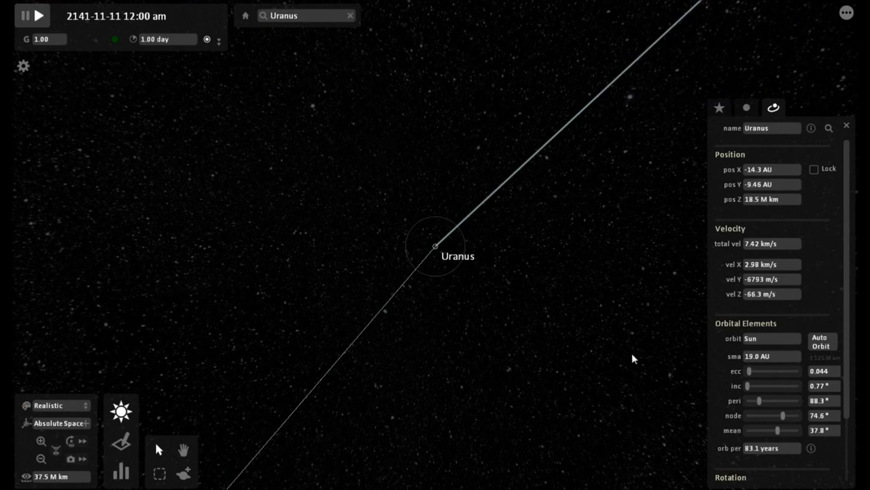
pyautogui.scroll(-6, 629, 358)
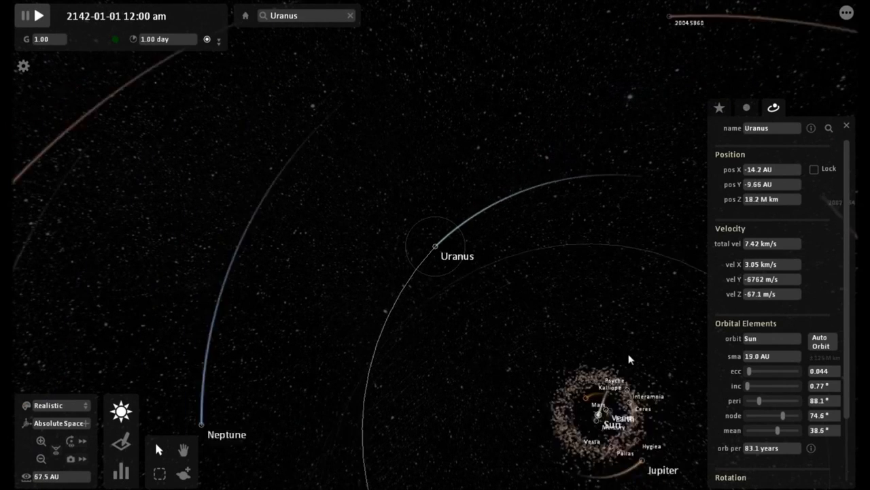
pyautogui.scroll(-2, 629, 359)
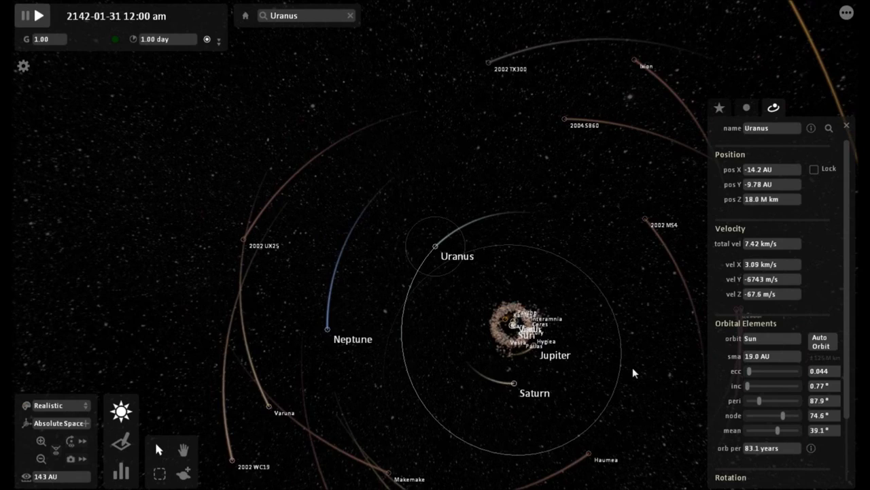
pyautogui.scroll(2, 632, 370)
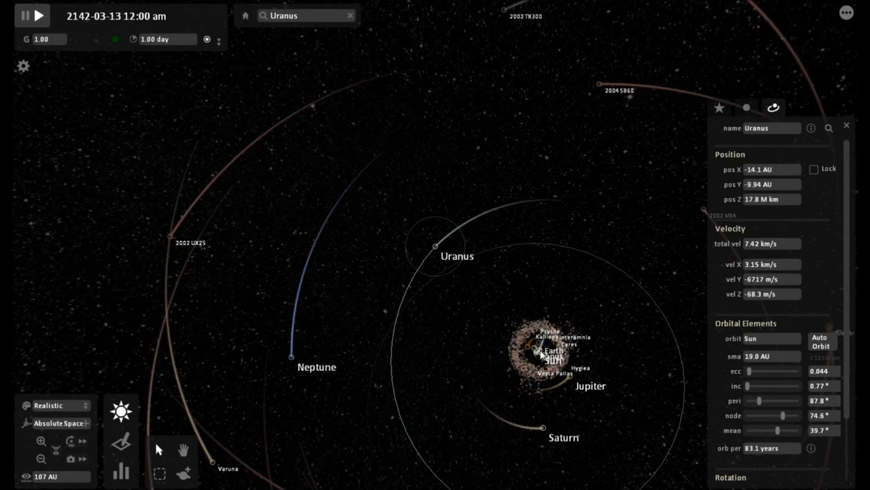
pyautogui.doubleClick(541, 353)
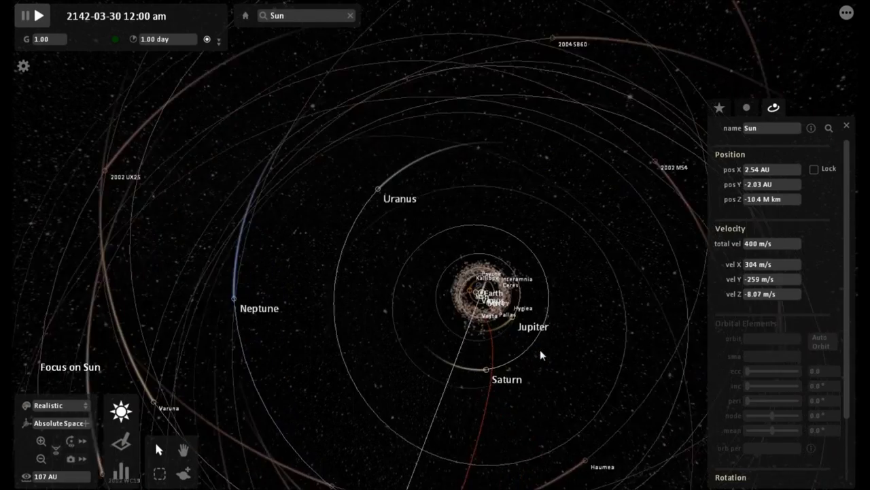
# - Close the Sun's panel, zoom into the inner system, and show Earth's and Mars's orbital details
pyautogui.click(536, 332)
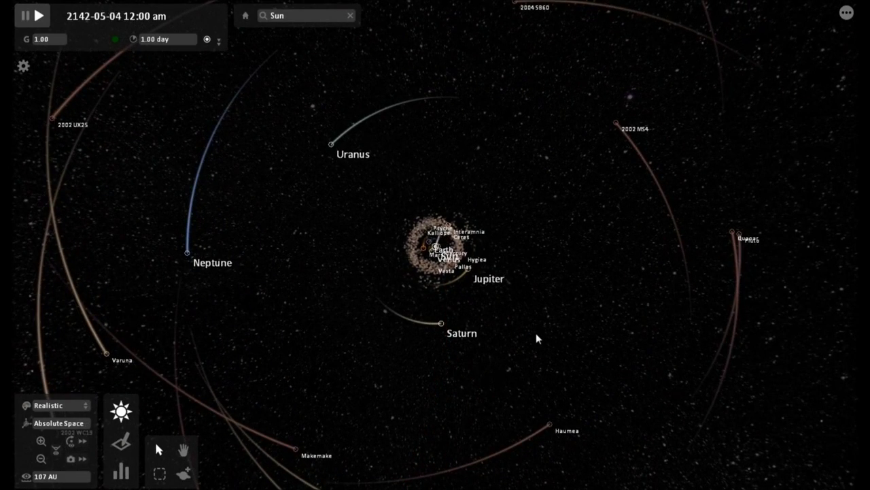
pyautogui.scroll(2, 536, 338)
pyautogui.scroll(5, 536, 338)
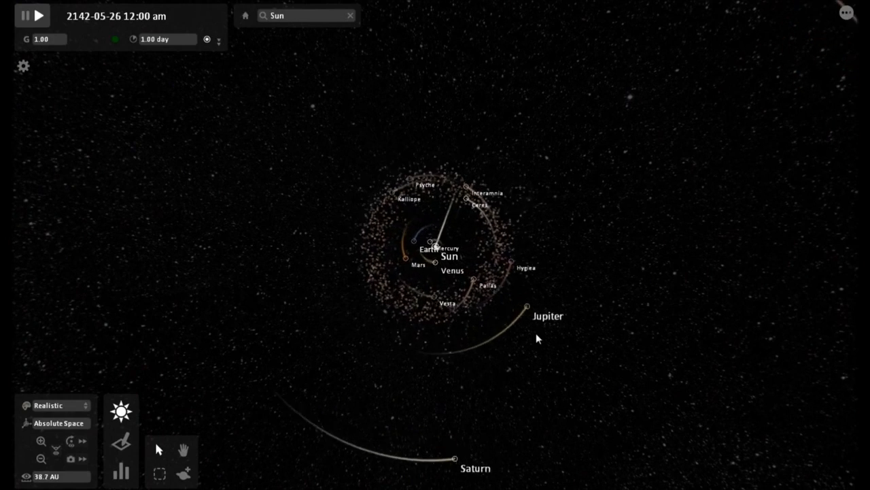
pyautogui.scroll(2, 535, 338)
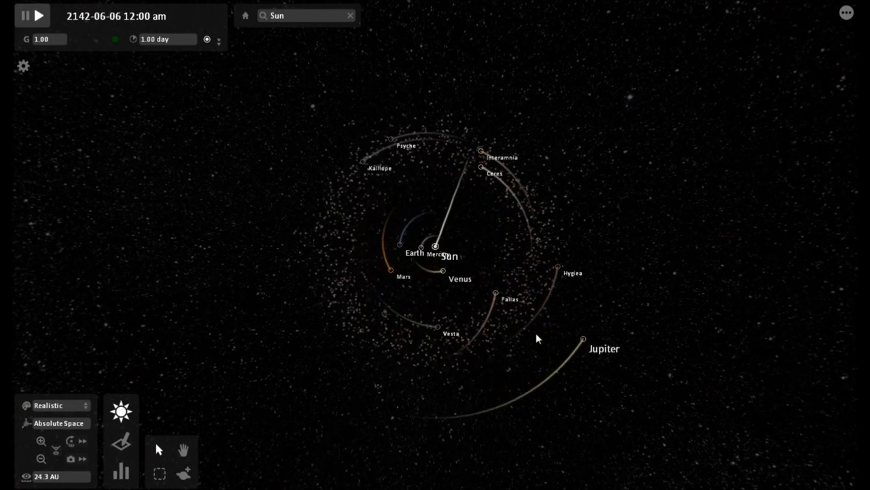
pyautogui.click(403, 260)
pyautogui.scroll(2, 403, 260)
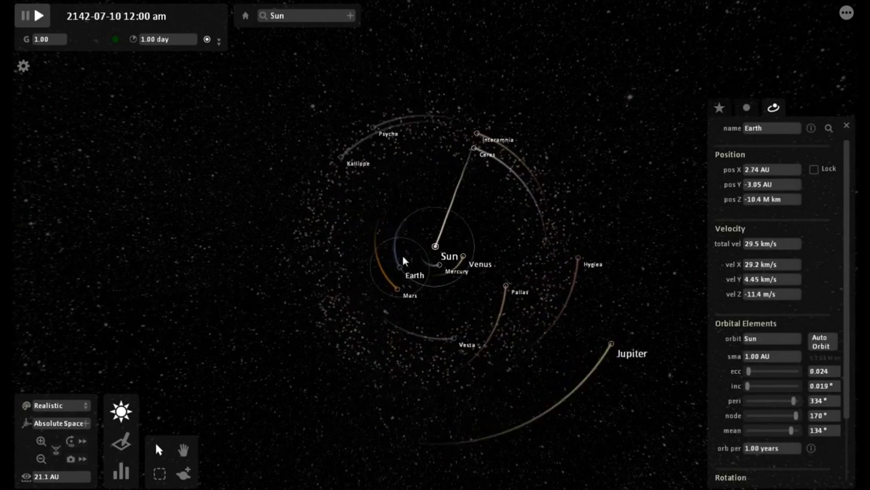
pyautogui.scroll(3, 404, 260)
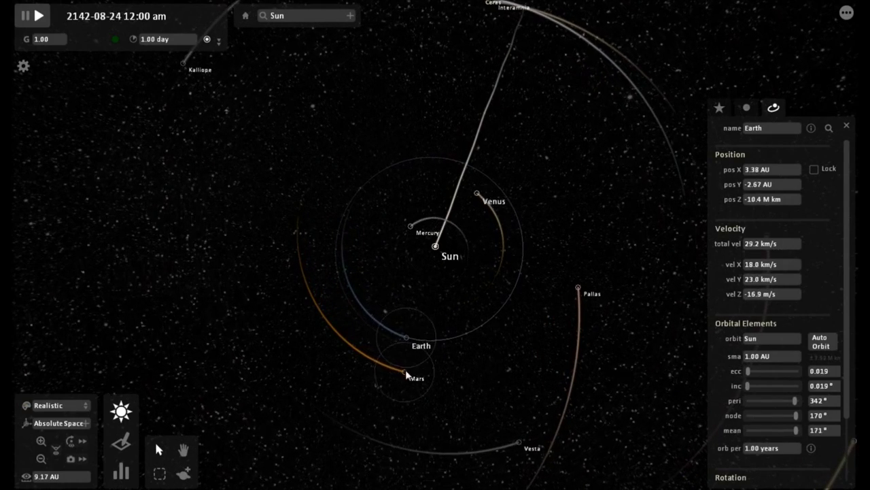
pyautogui.click(423, 381)
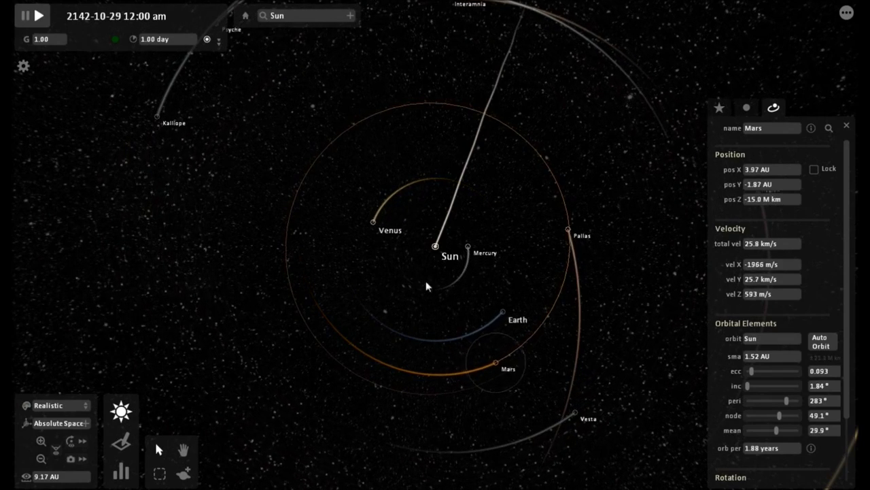
# - Show the orbital details of Venus and then Mercury
pyautogui.click(370, 252)
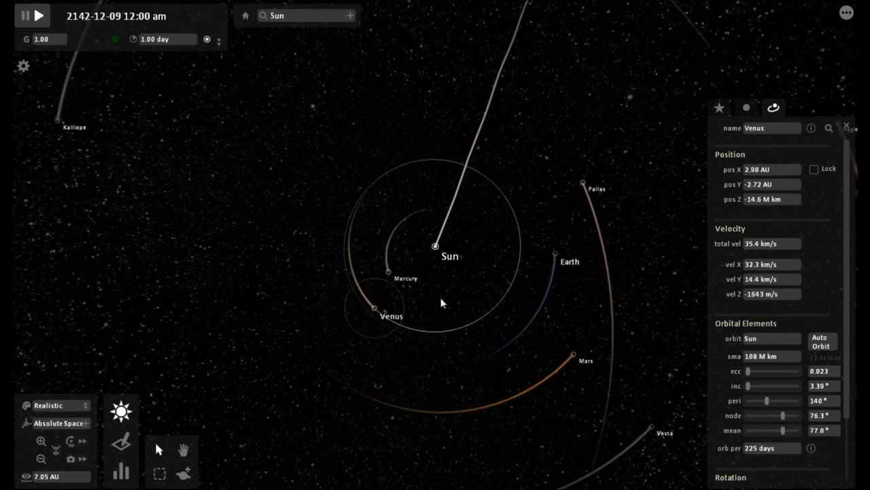
pyautogui.scroll(4, 441, 303)
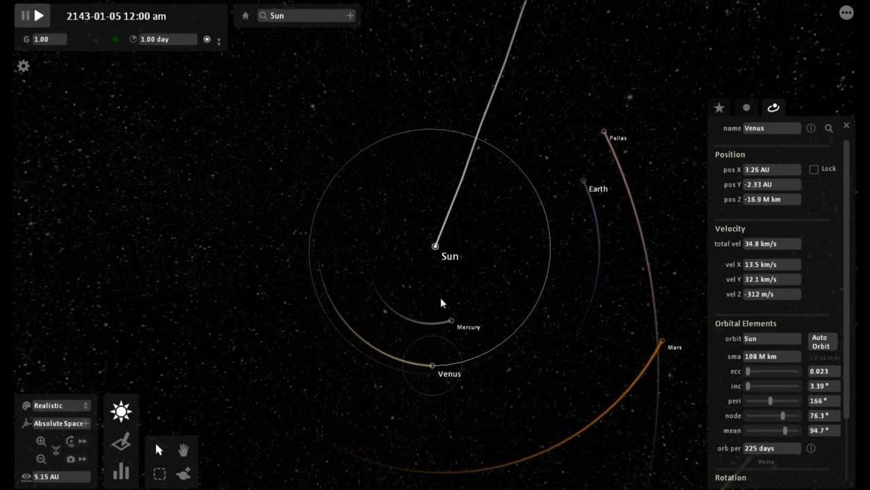
pyautogui.click(490, 281)
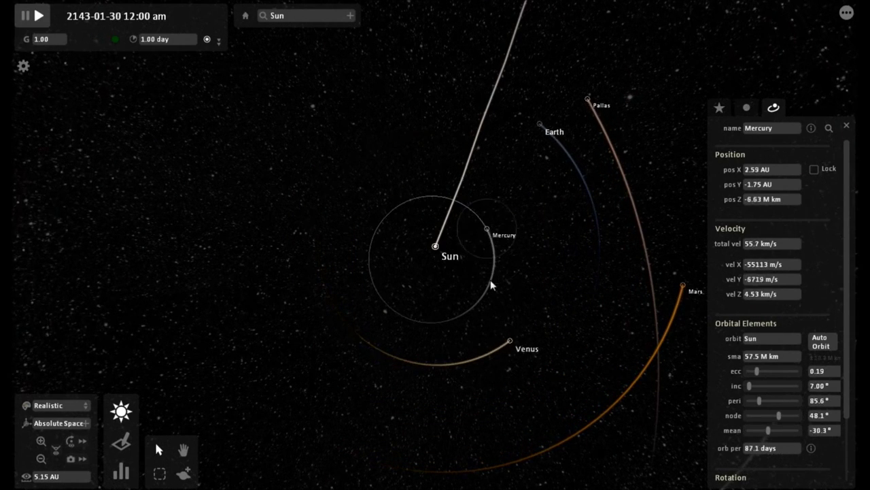
pyautogui.scroll(6, 488, 281)
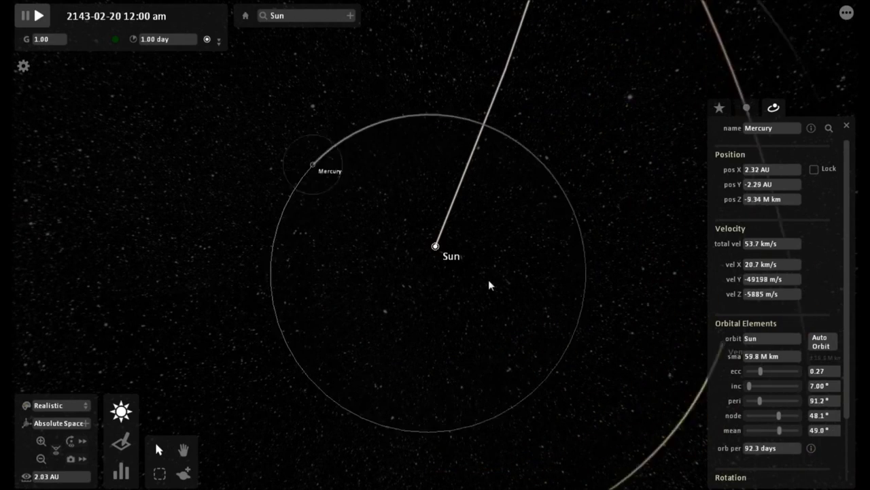
# - Zoom back out and show Heavy Mass's details: 3.73 km/s, 60.3 AU, 435-year period
pyautogui.scroll(-10, 488, 280)
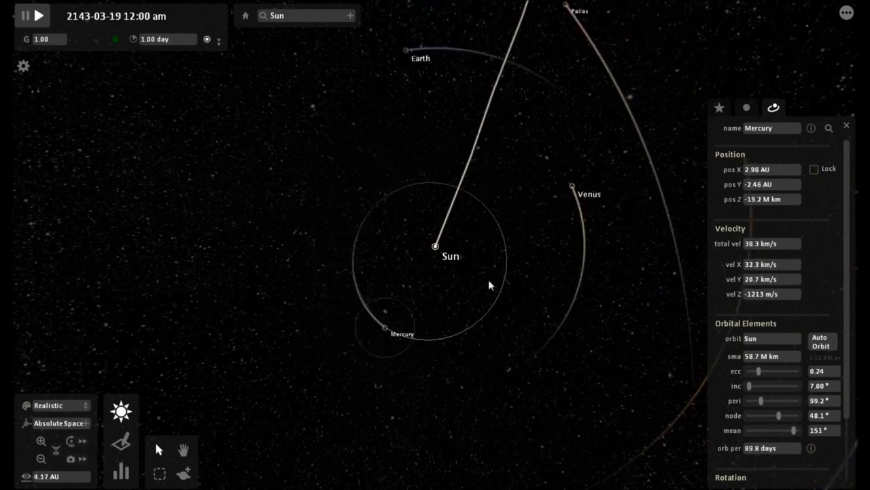
pyautogui.scroll(-4, 489, 281)
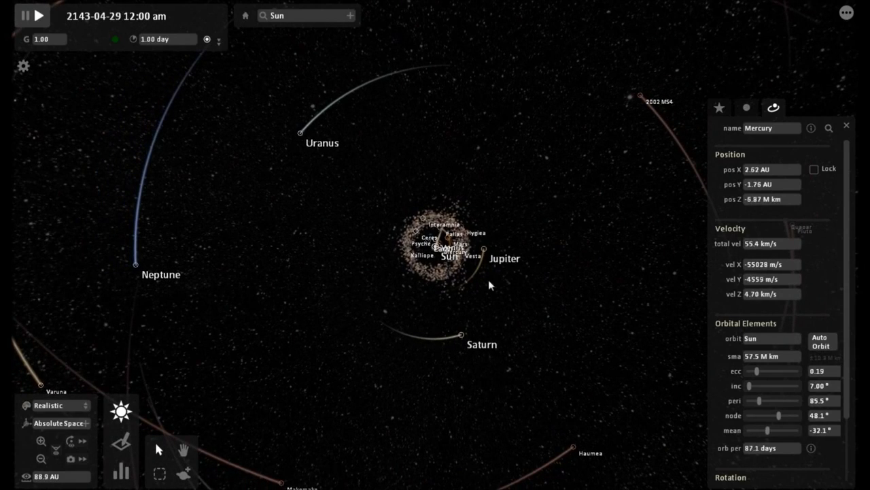
pyautogui.scroll(-4, 488, 281)
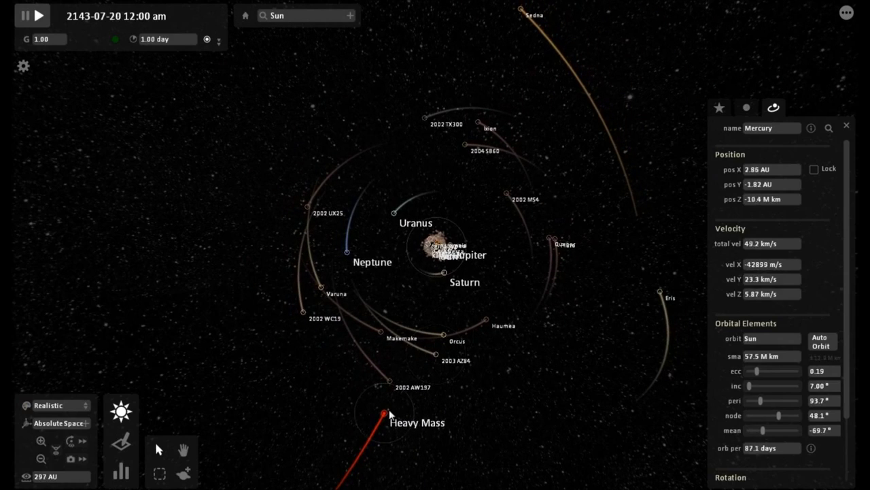
pyautogui.click(388, 415)
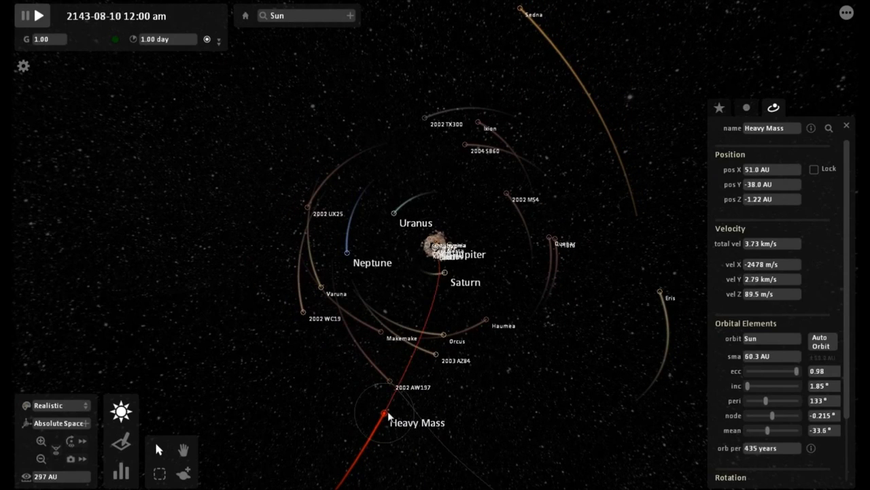